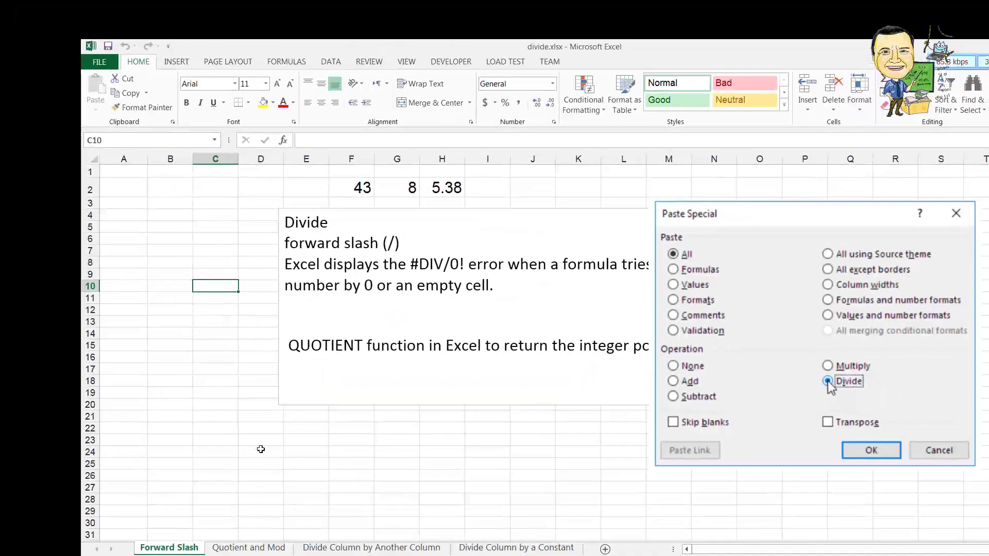
Check the dividend 43 in F2, the divisor 8 in G2, and H2's division formula.
left_click(367, 189)
left_click(397, 194)
left_click(446, 192)
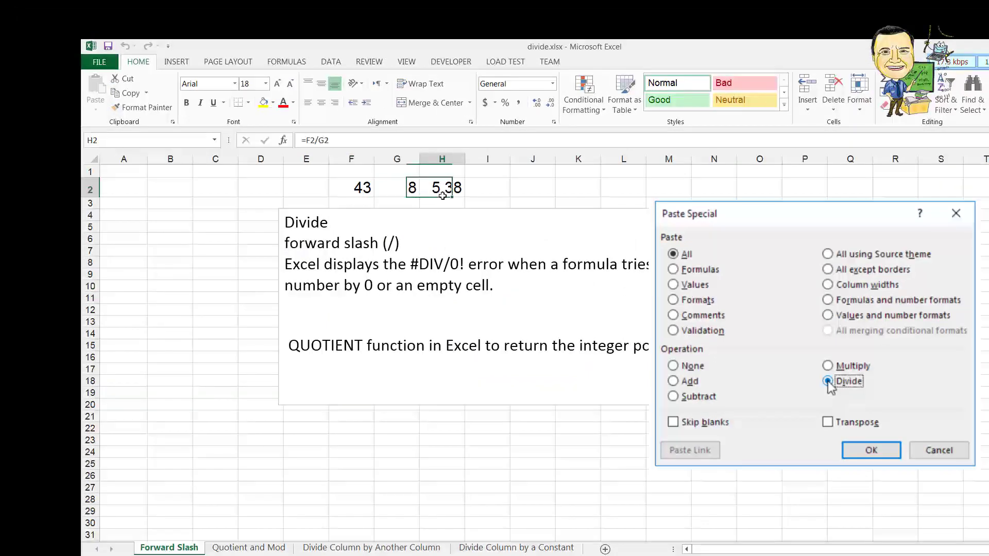
Enter =F2/G2 in I2, returning 5.375.
left_click(487, 184)
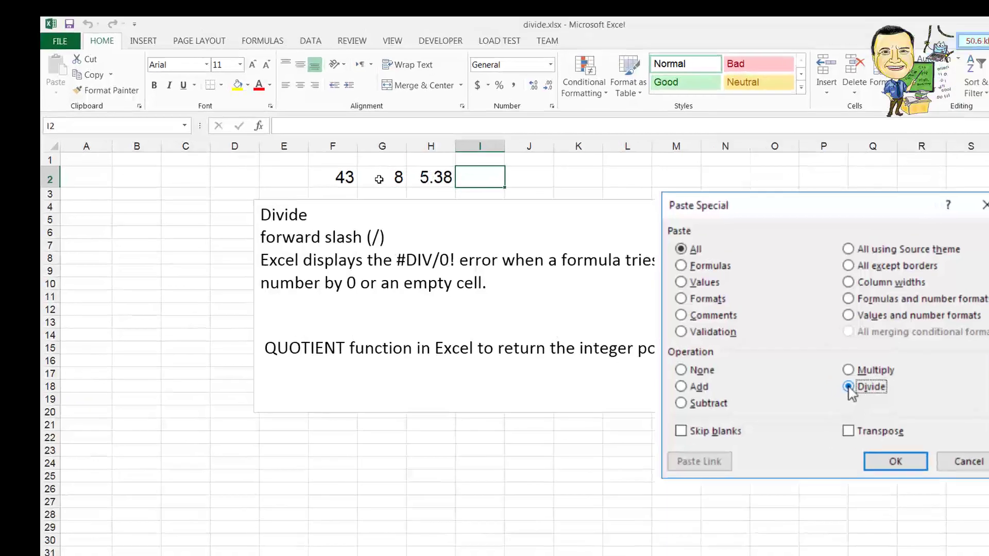
type("=")
left_click(394, 190)
type("/")
left_click(359, 188)
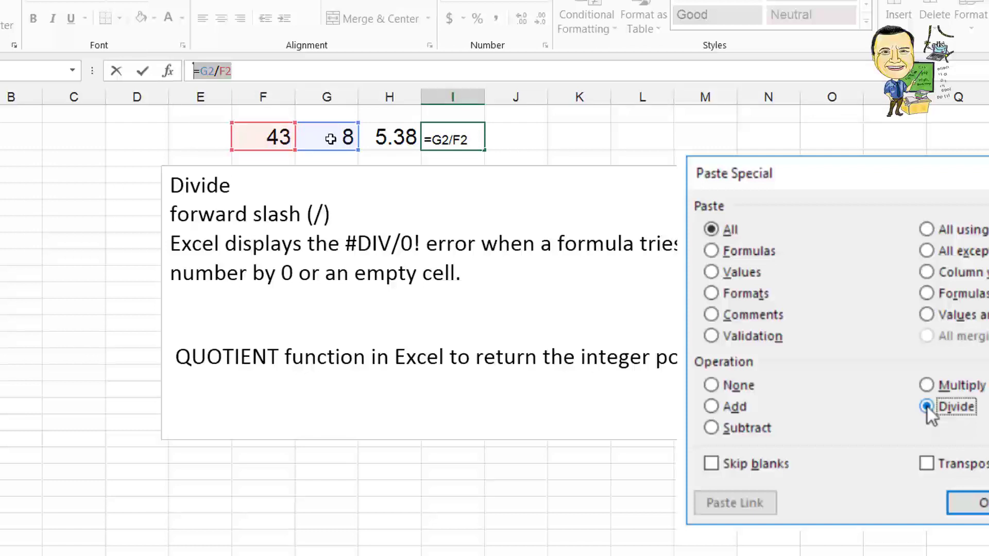
type("=")
left_click(266, 137)
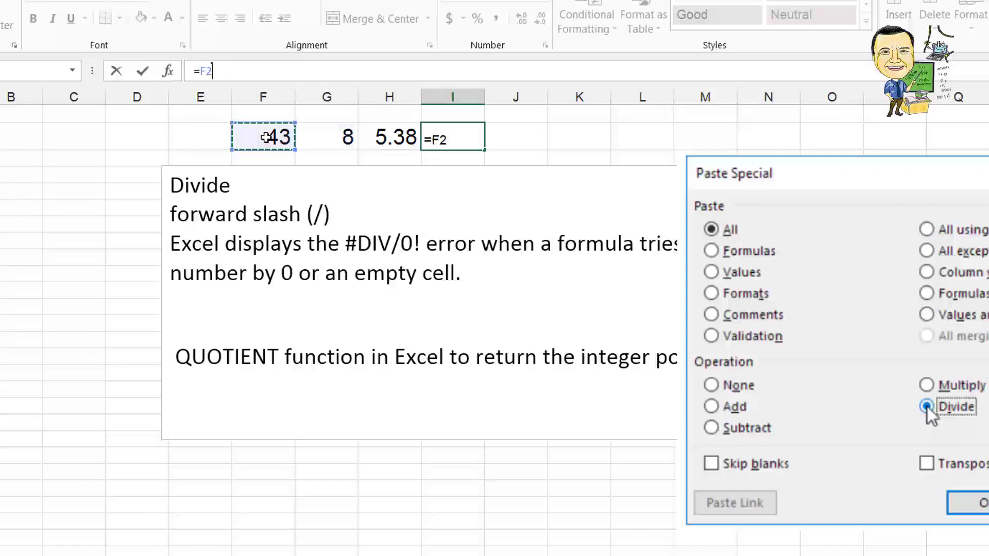
type("/")
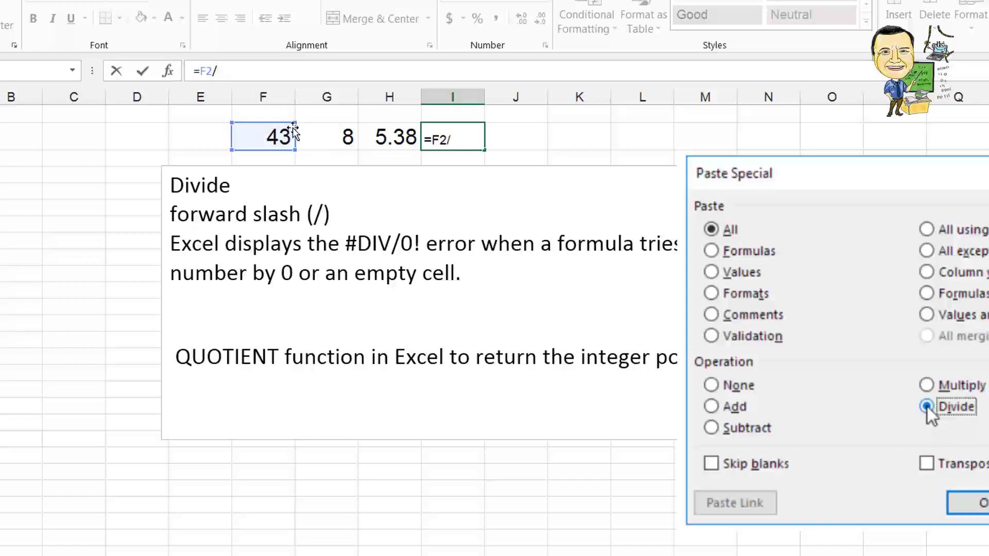
left_click(340, 137)
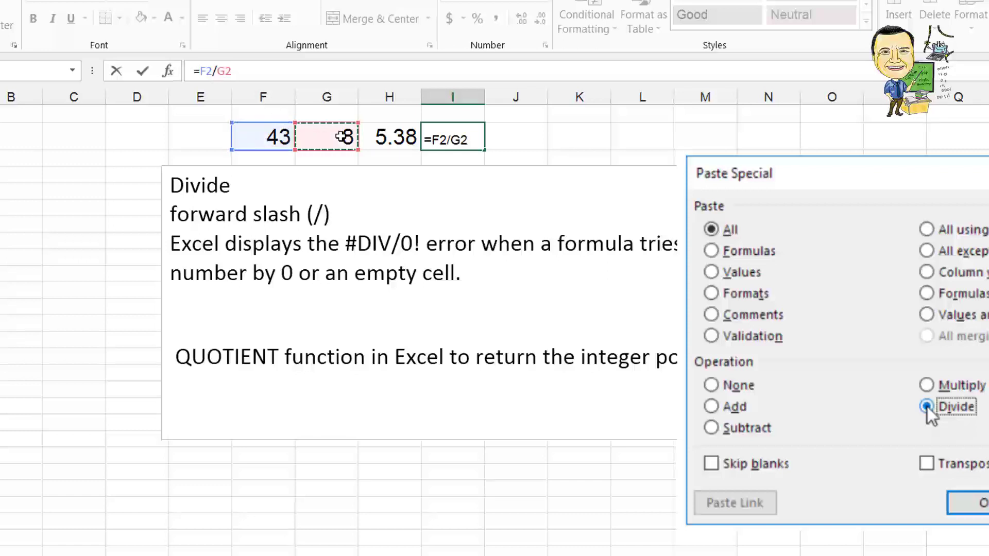
key("Return")
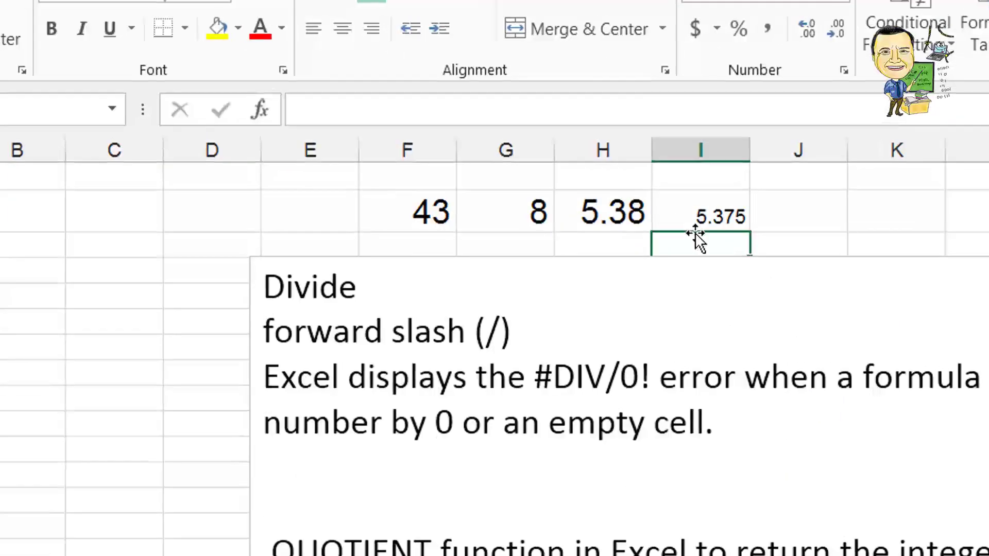
Change the divisor in G2 to 0.
left_click(701, 221)
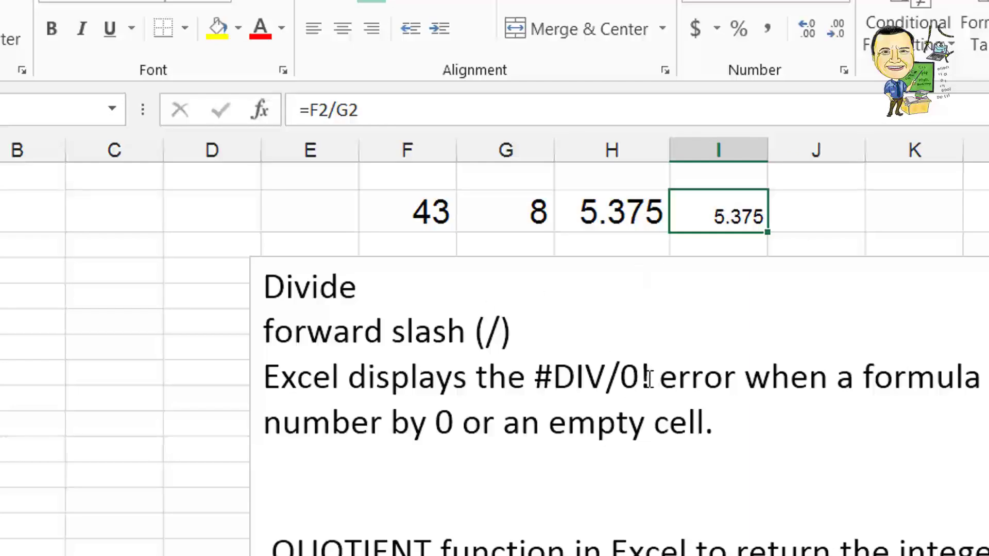
left_click(538, 211)
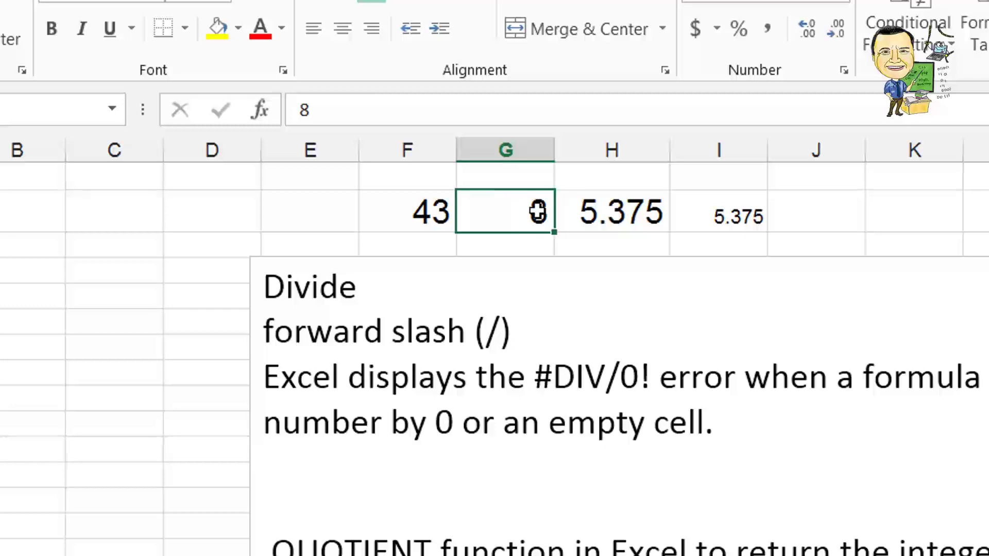
type("0")
left_click(254, 199)
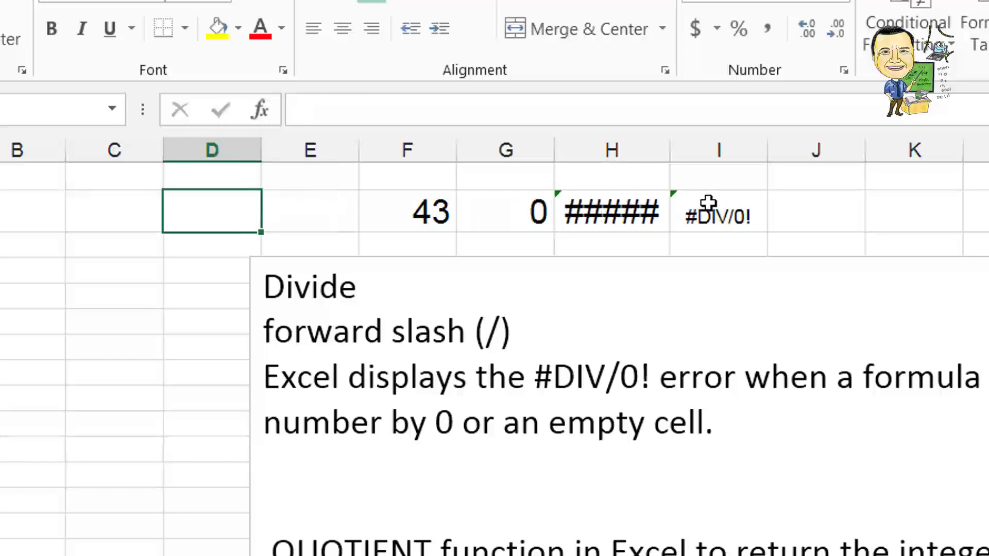
Clear I2's formula and widen column H so the #DIV/0! error shows fully.
left_click(708, 219)
key("Delete")
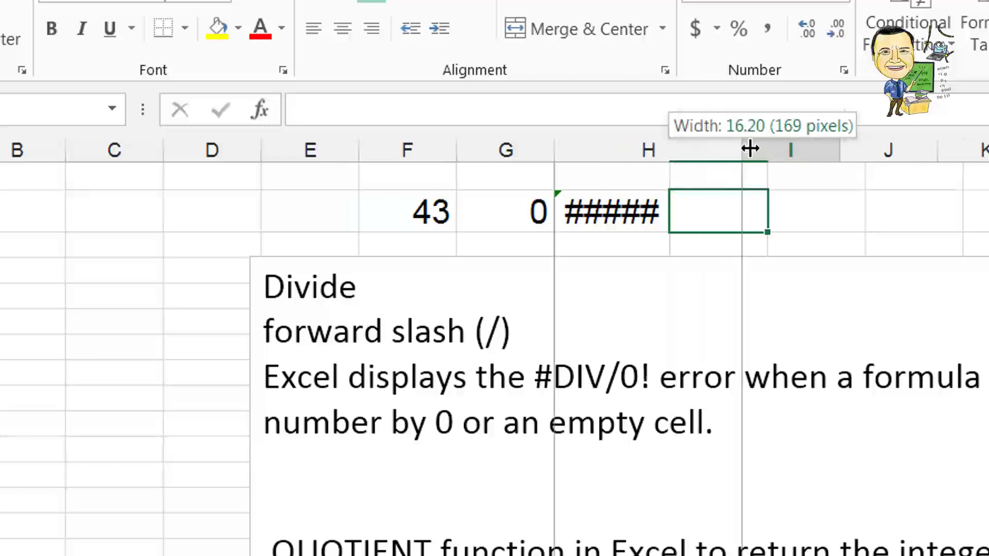
left_click_drag(668, 154, 753, 153)
left_click(539, 210)
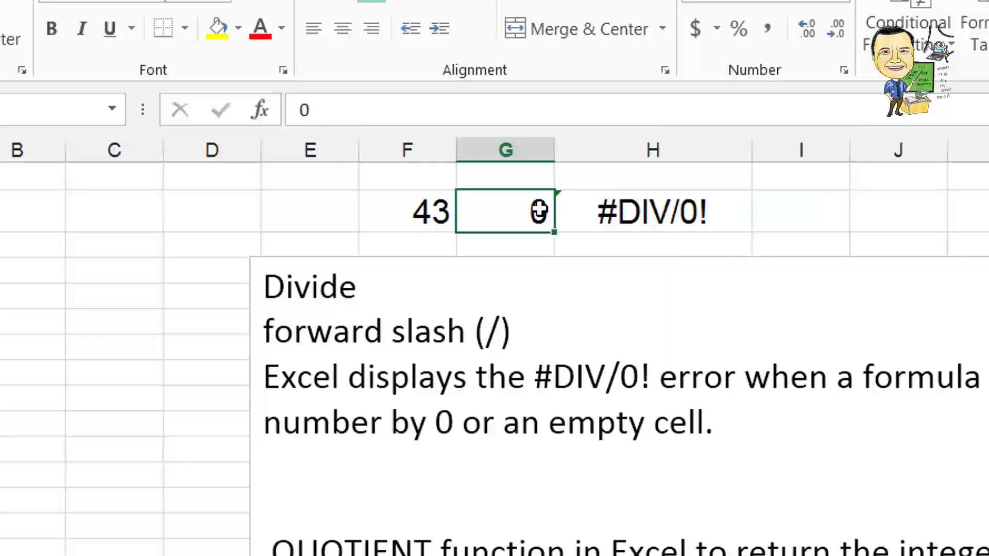
Remove the 0 from G2, leaving the divisor cell blank.
left_click(268, 220)
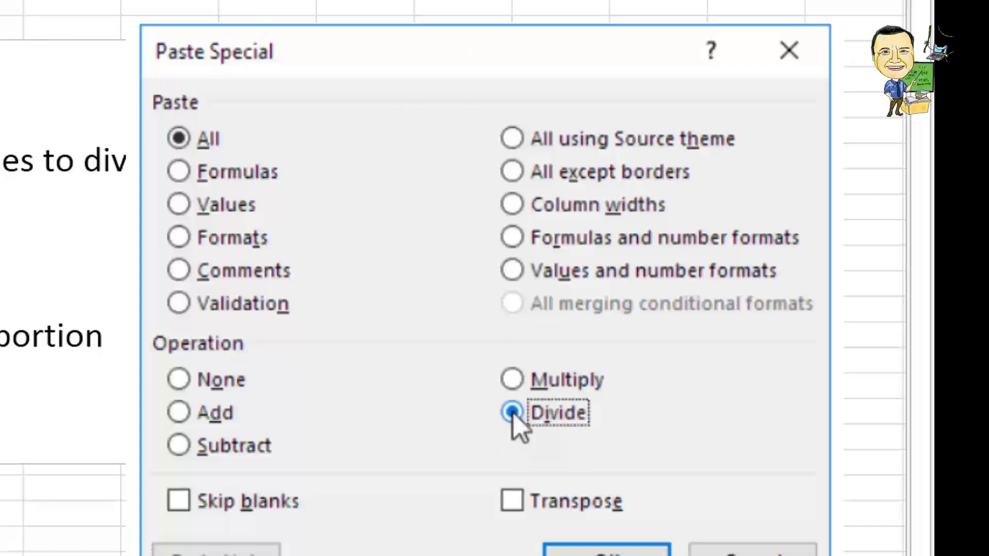
Close Paste Special and enter =QUOTIENT(E2,F2) in I2, returning 5.
key("Return")
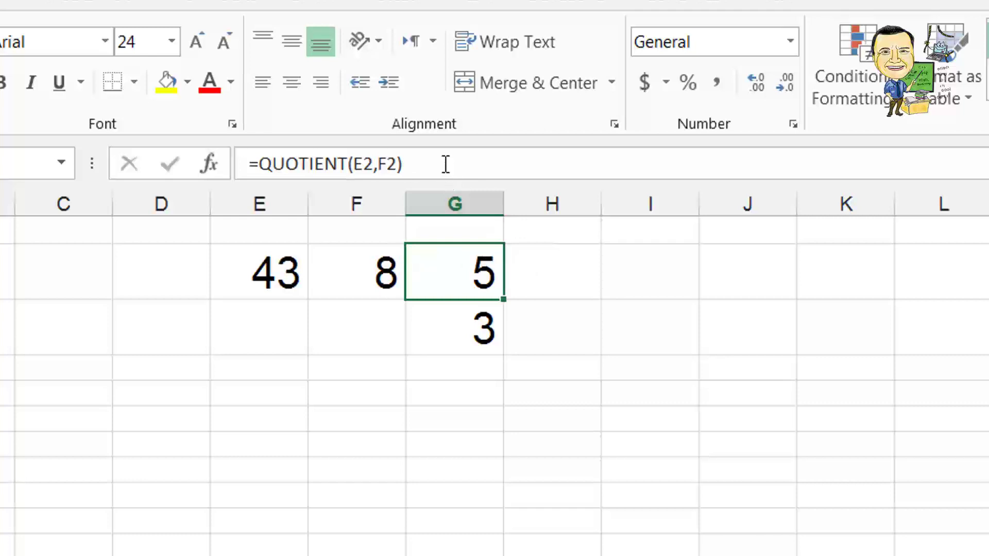
left_click(650, 278)
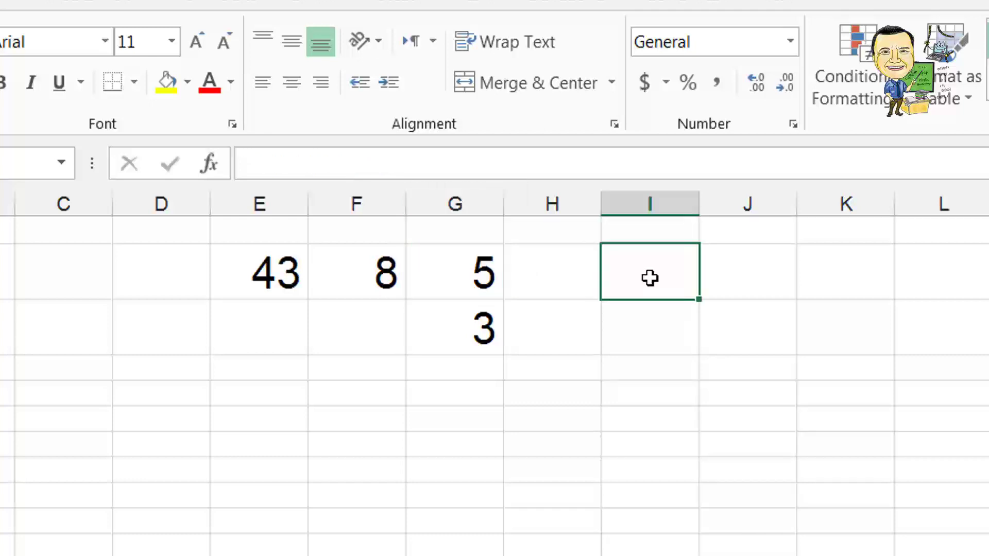
type("=")
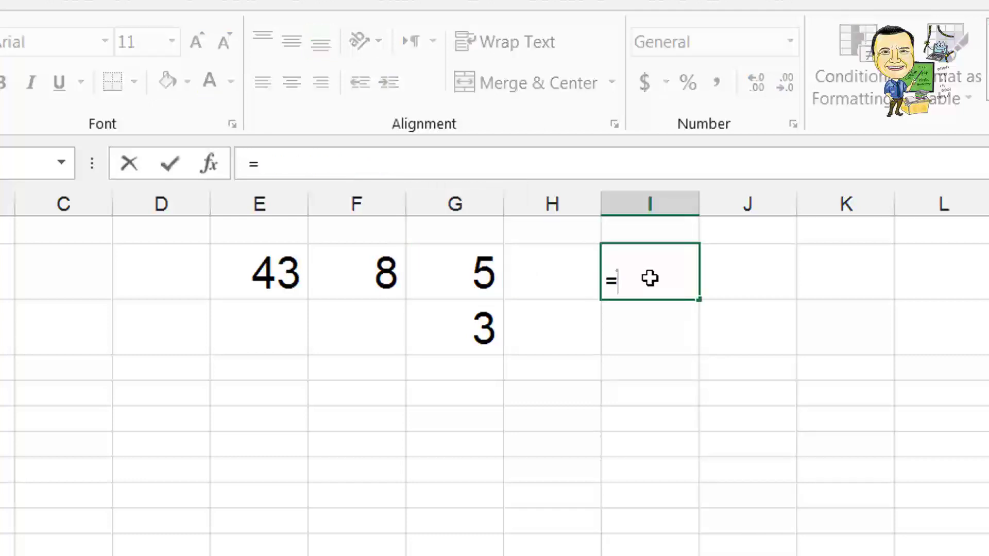
type("q")
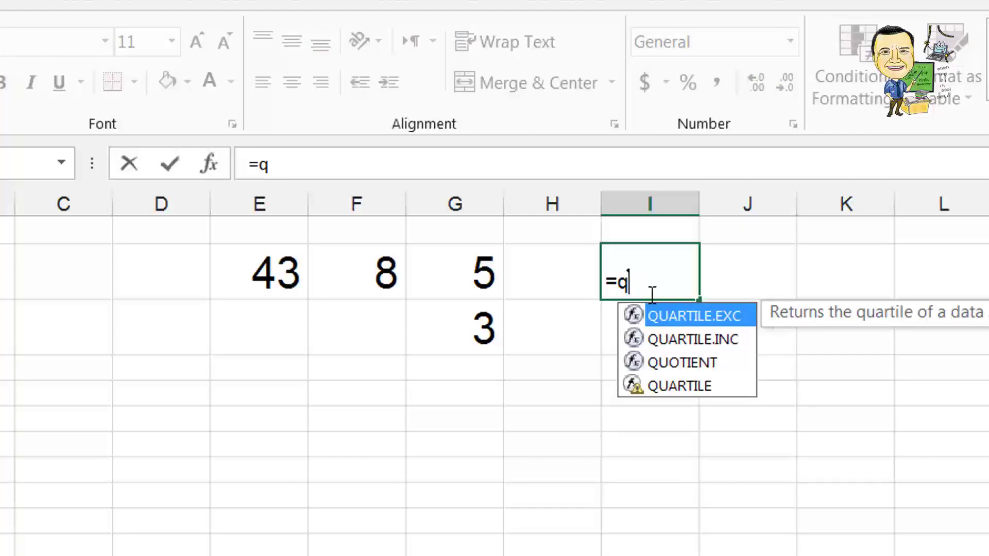
left_click(685, 363)
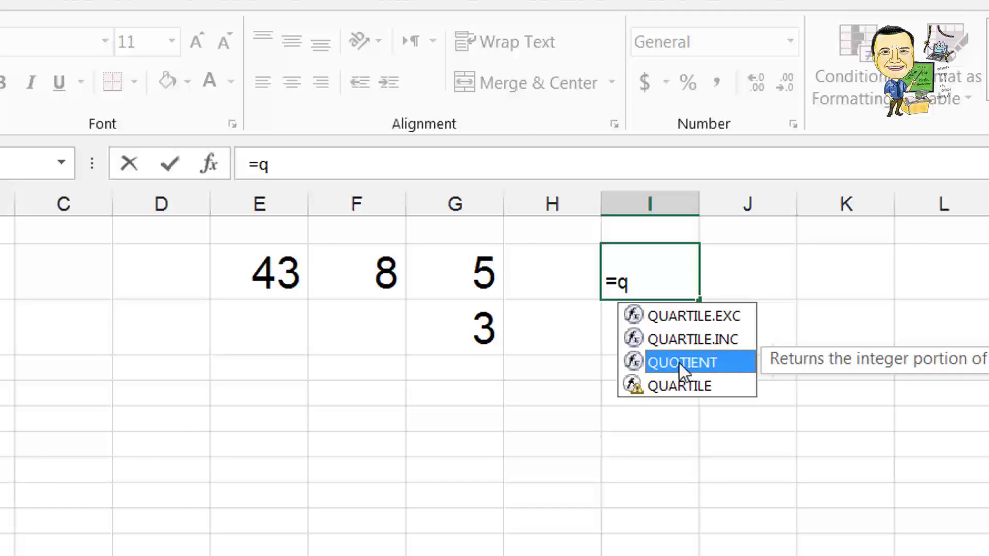
double_click(679, 363)
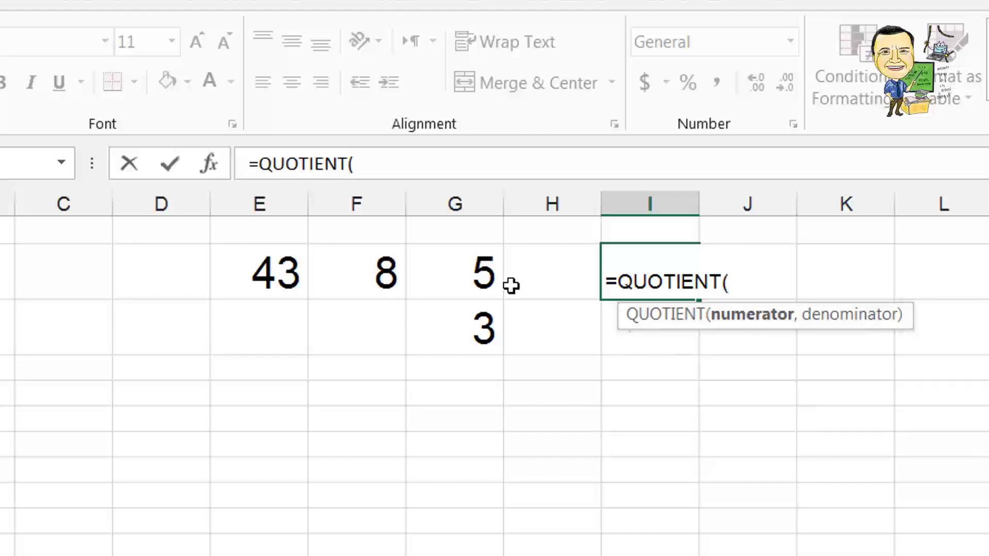
left_click(285, 271)
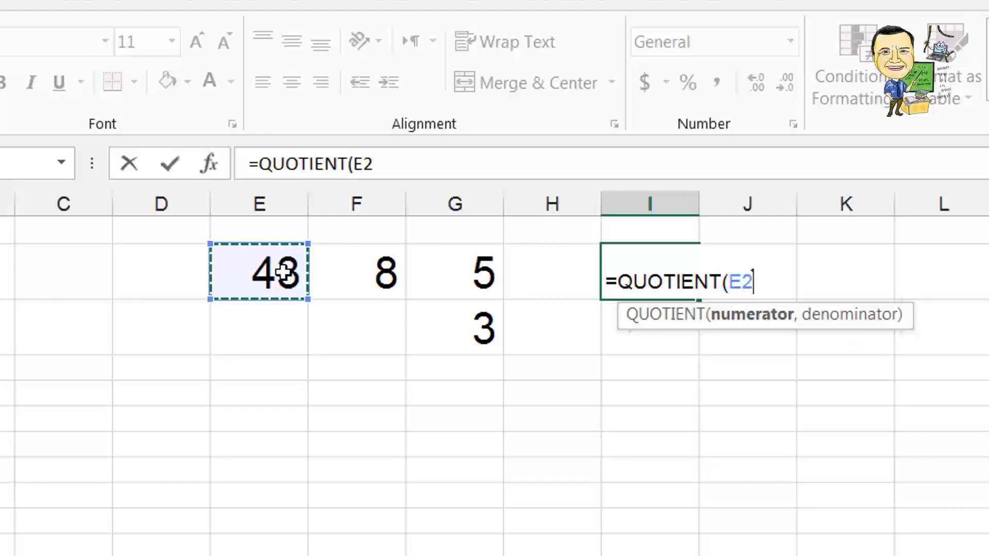
type(",")
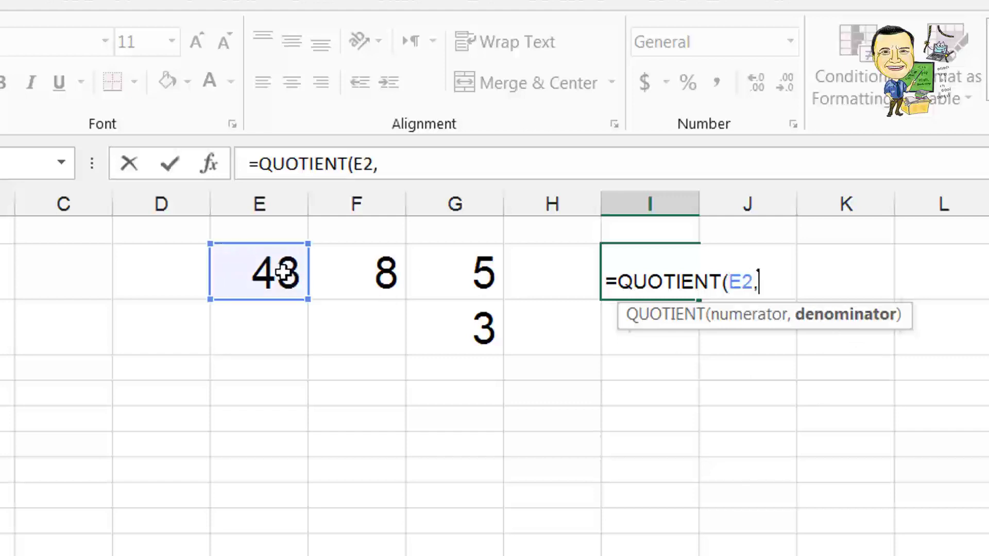
left_click(386, 269)
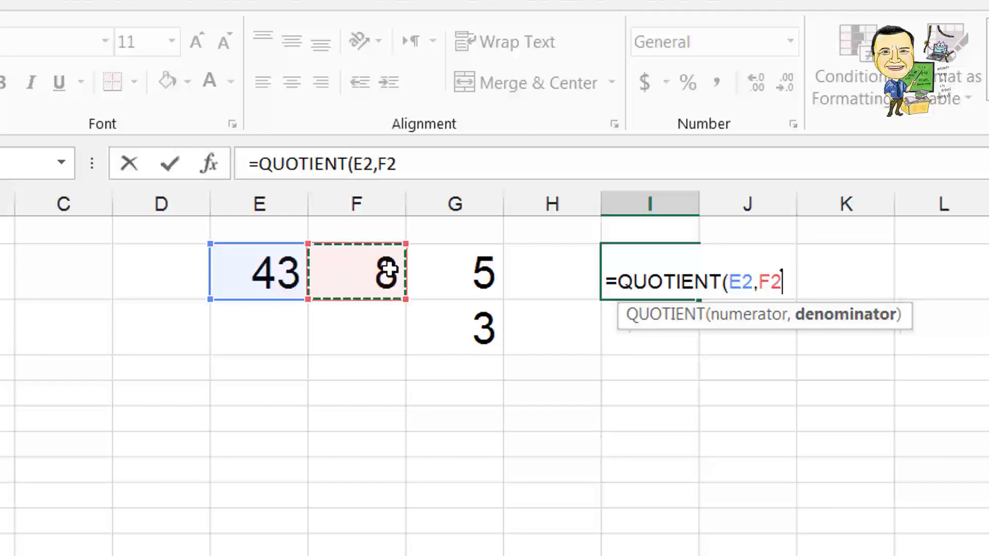
type(")")
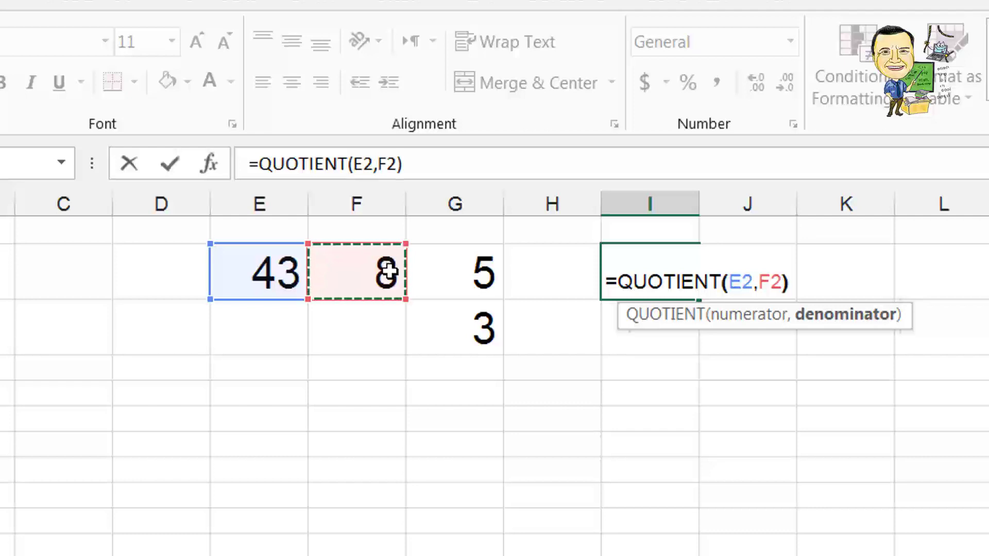
key("Return")
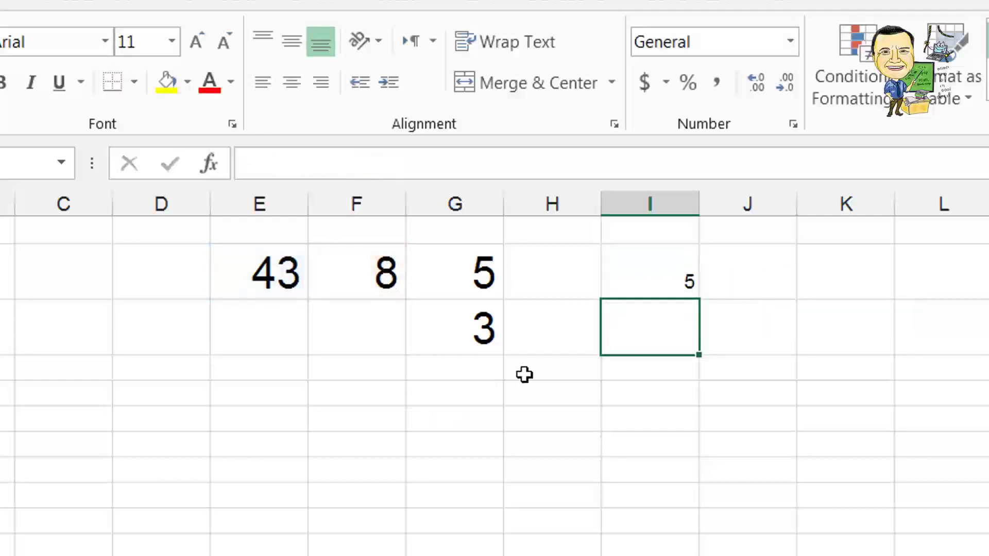
left_click(654, 281)
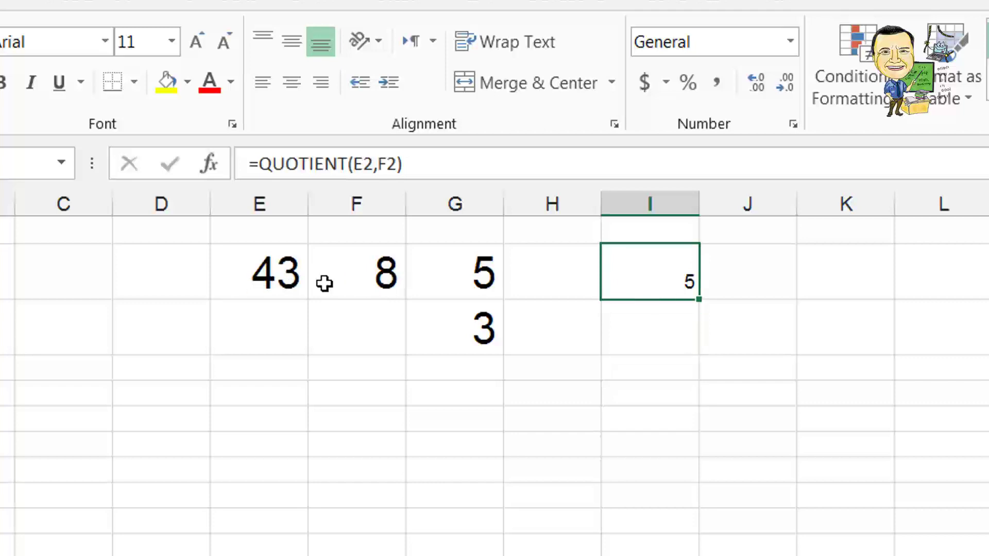
left_click(378, 282)
left_click(671, 287)
left_click(214, 163)
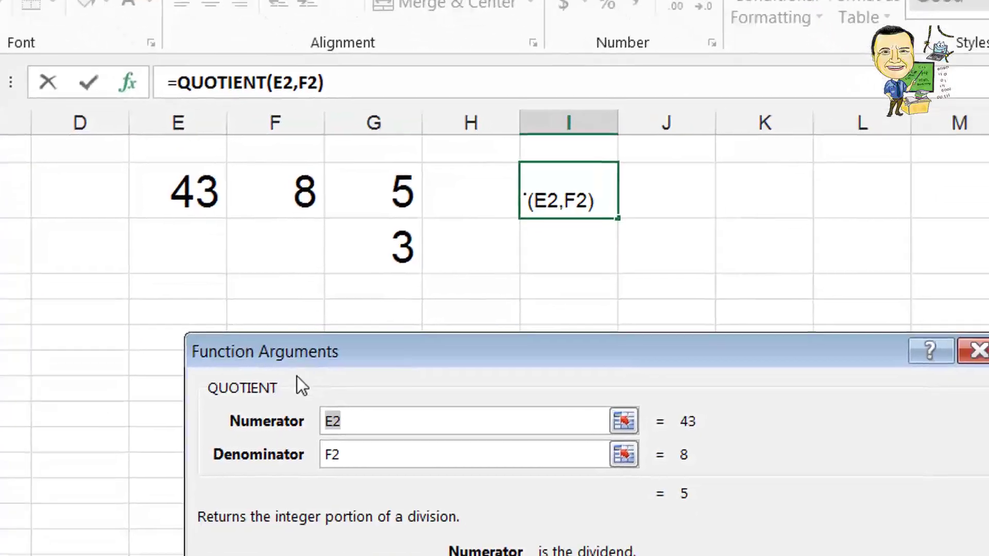
left_click(313, 438)
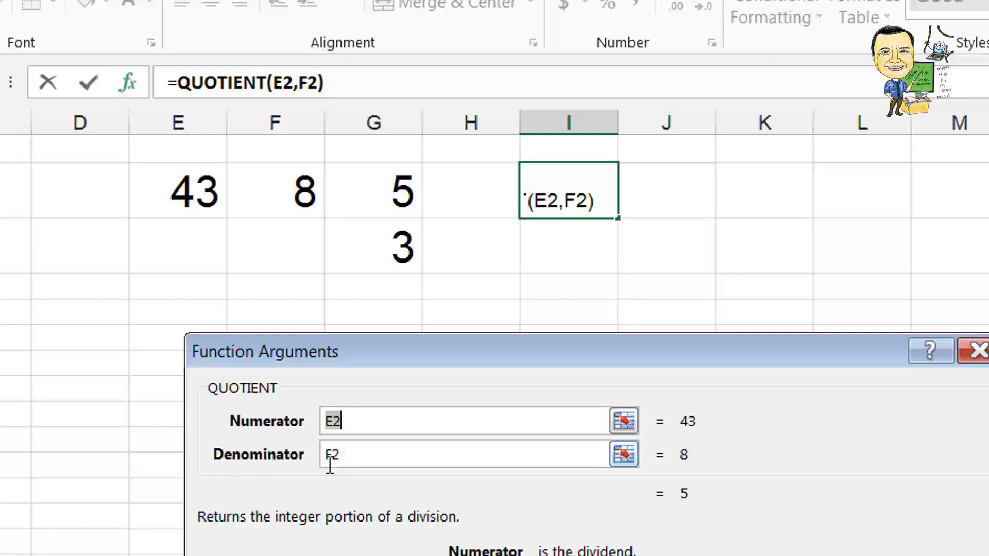
left_click(407, 446)
left_click(407, 433)
key("Return")
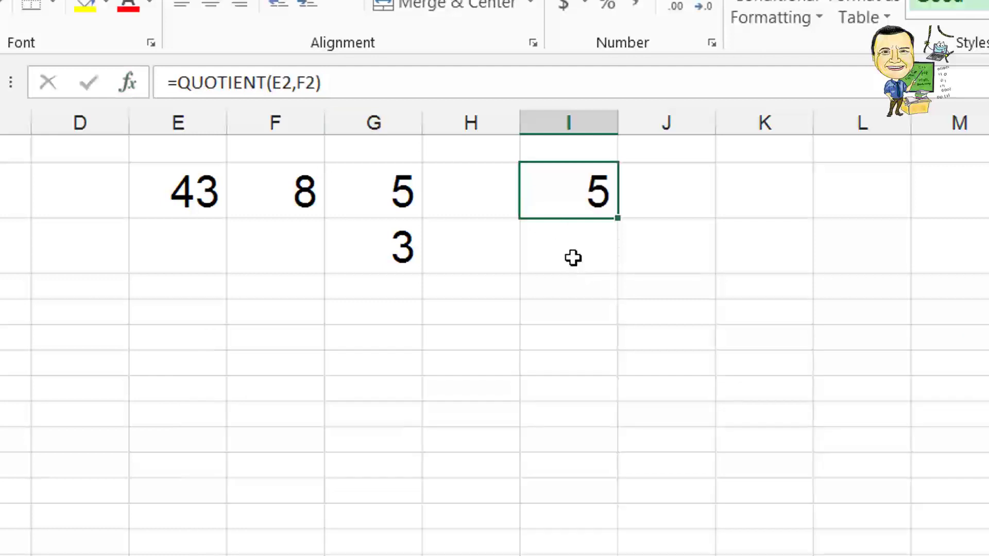
left_click(573, 258)
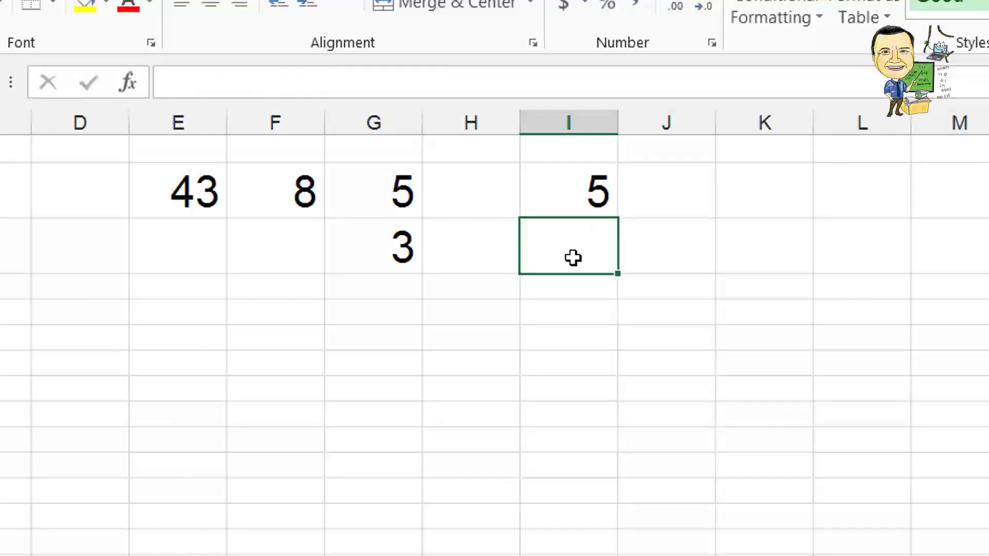
Enter =MOD(E2,F2) in I3 for the remainder 3 and check the formula.
type("=m")
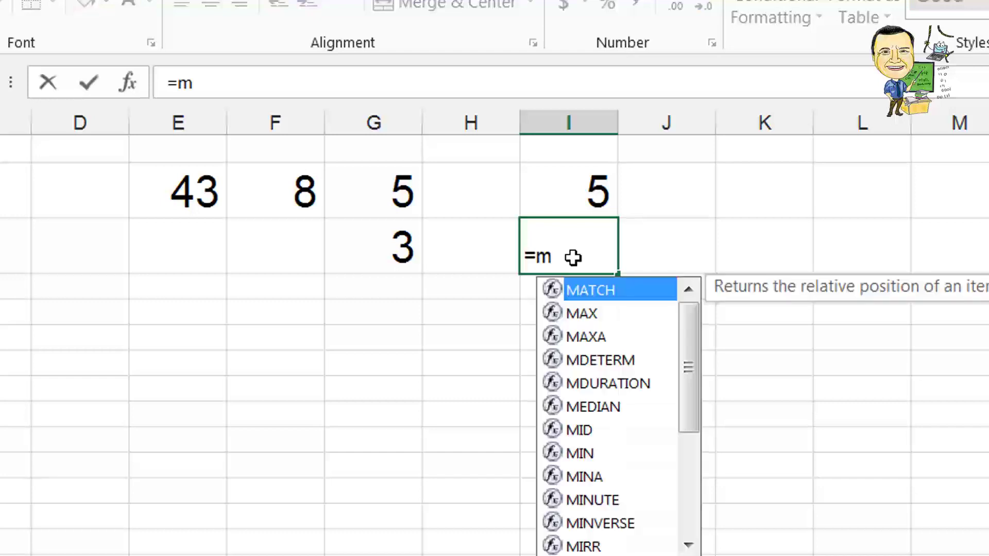
type("od(")
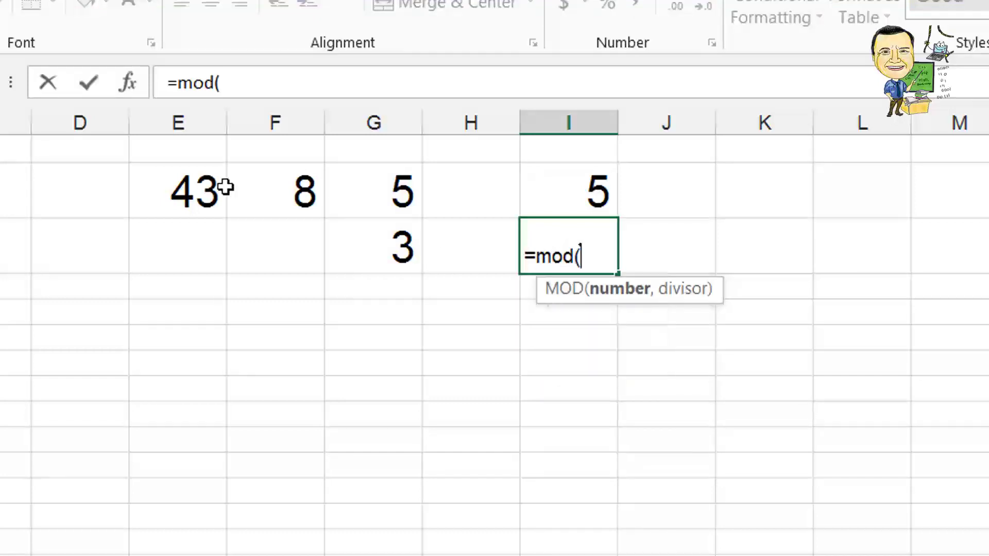
left_click(194, 199)
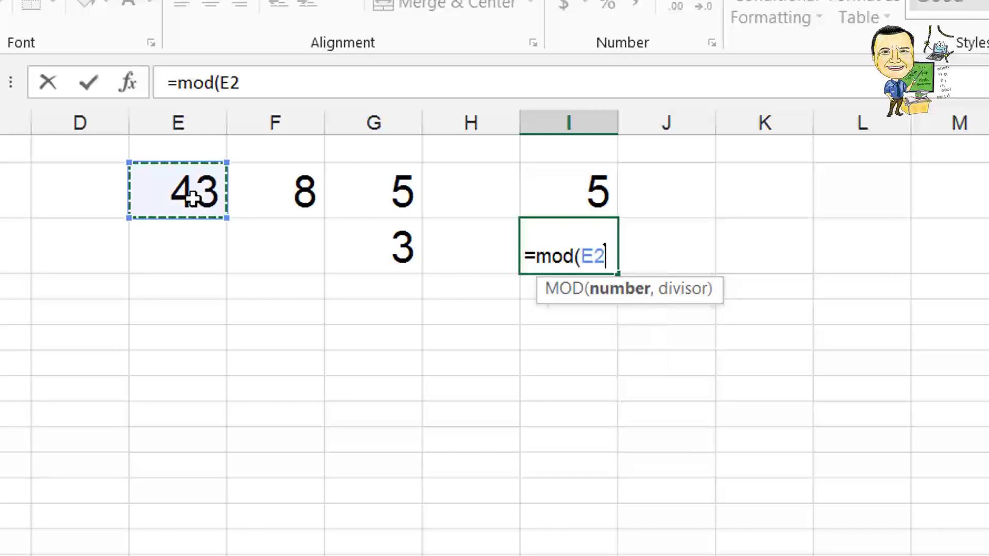
type(",")
left_click(304, 190)
type(")")
key("Return")
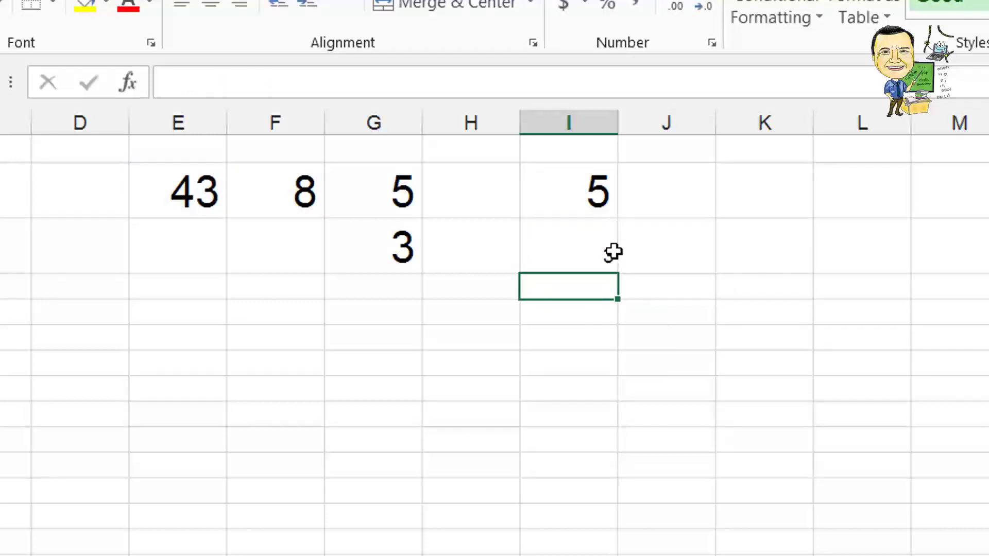
left_click(613, 251)
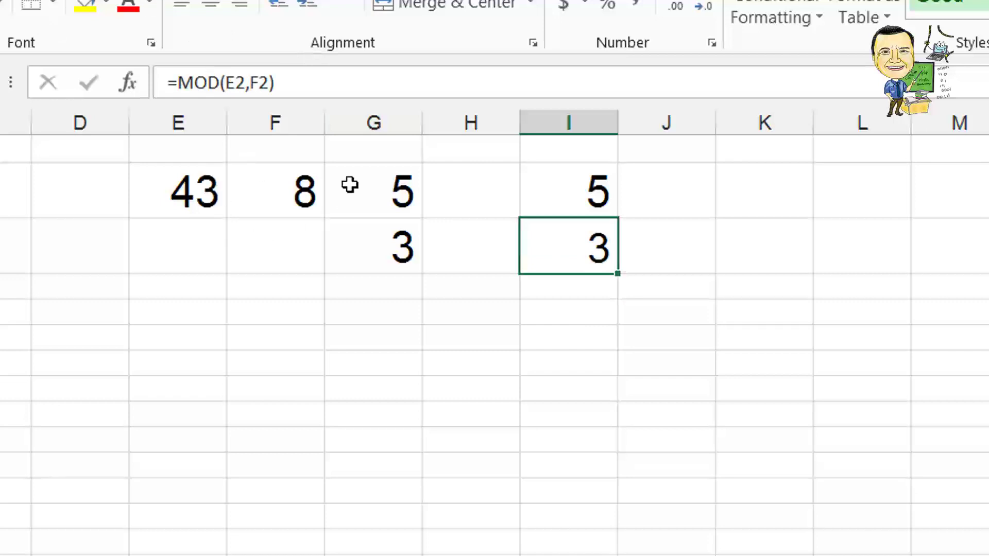
left_click(387, 153)
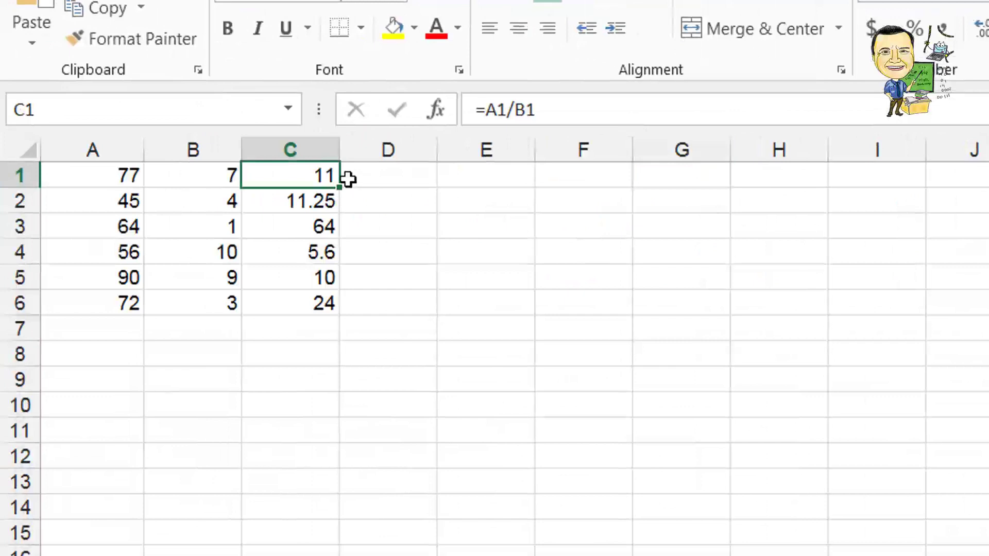
Enter =A1/B1 in E1.
left_click(493, 177)
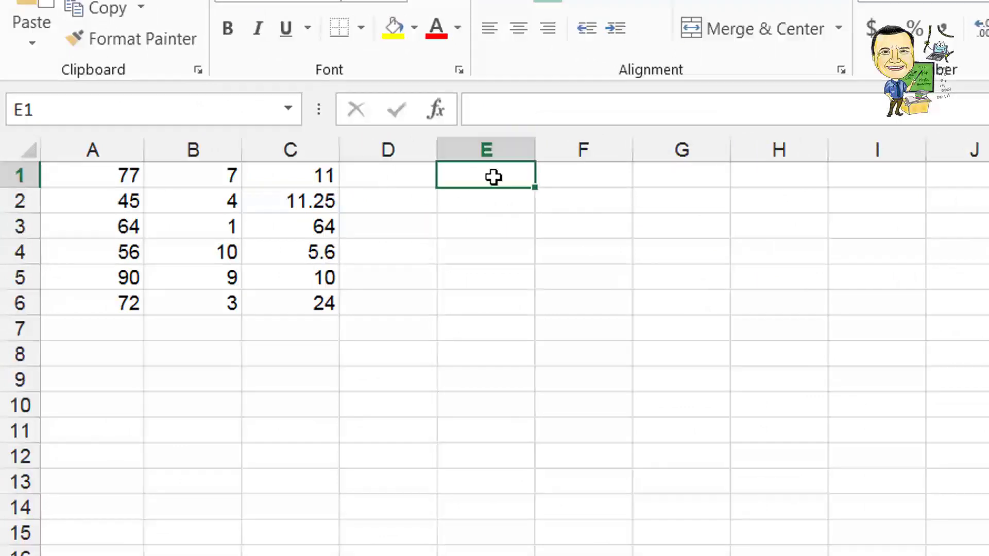
type("=")
left_click(126, 178)
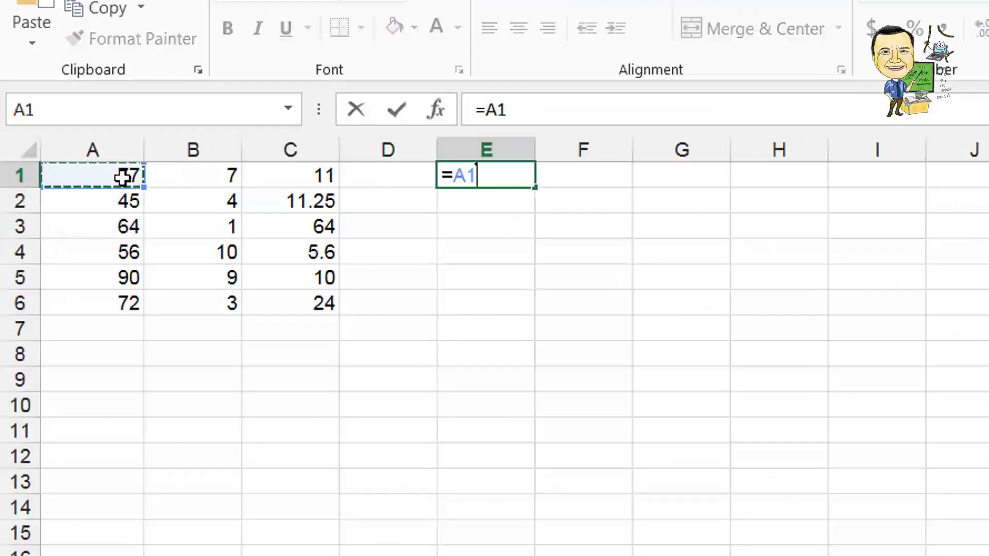
type("/")
left_click(234, 169)
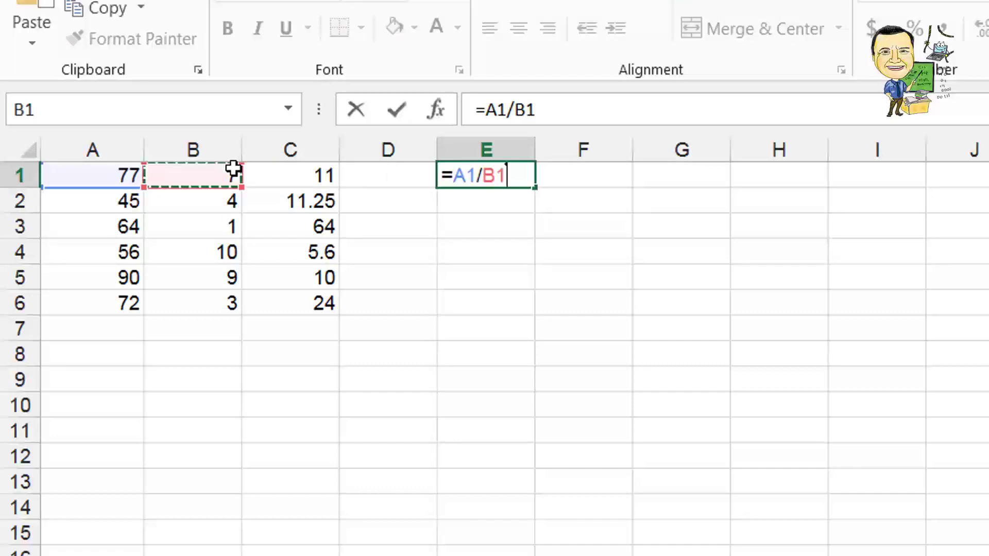
key("Return")
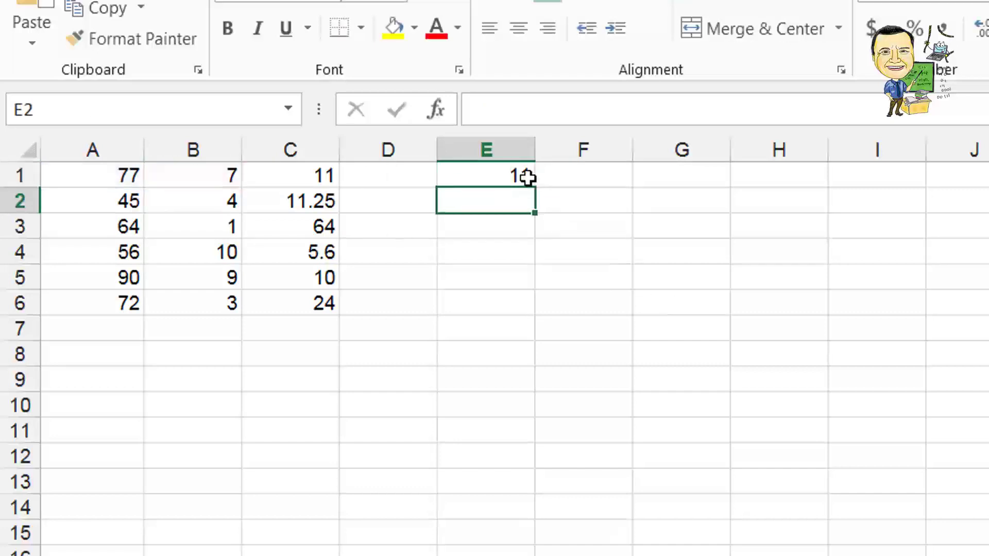
Copy E1's formula down E1:E6, giving 11, 11.25, 64, 5.6, 10 and 24.
left_click(518, 176)
right_click(517, 174)
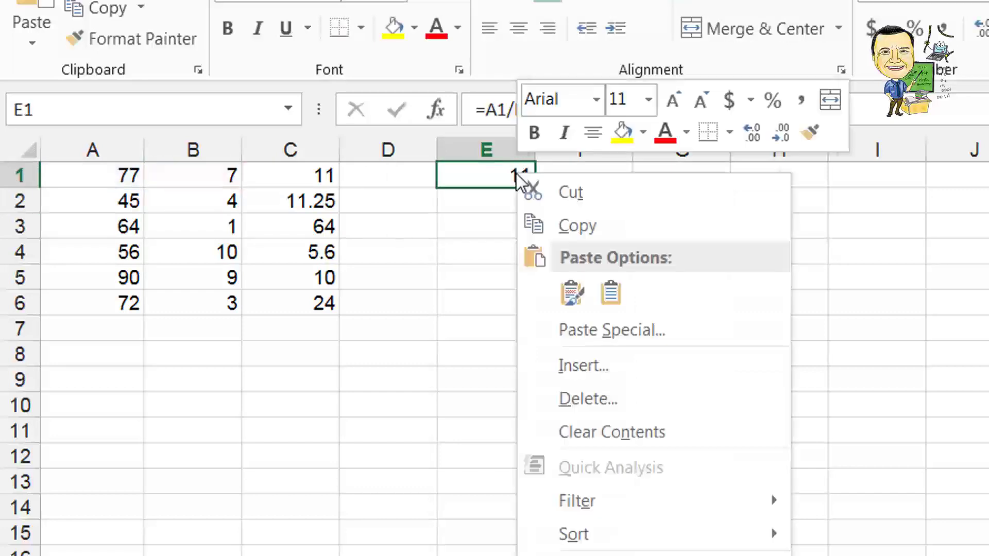
left_click(583, 226)
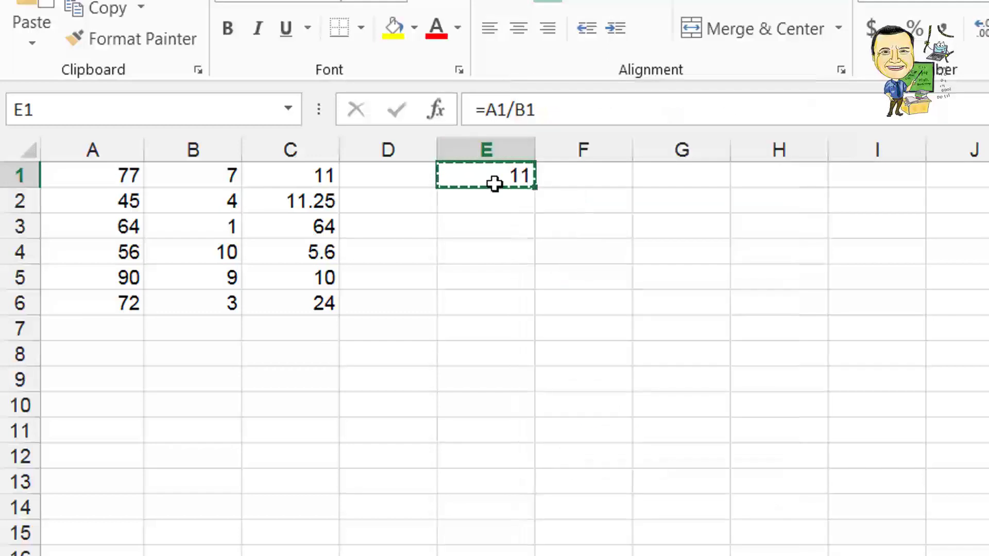
mouse_move(495, 185)
left_mouse_down()
mouse_move(494, 267)
mouse_move(484, 296)
left_mouse_up()
right_click(485, 283)
left_click(541, 405)
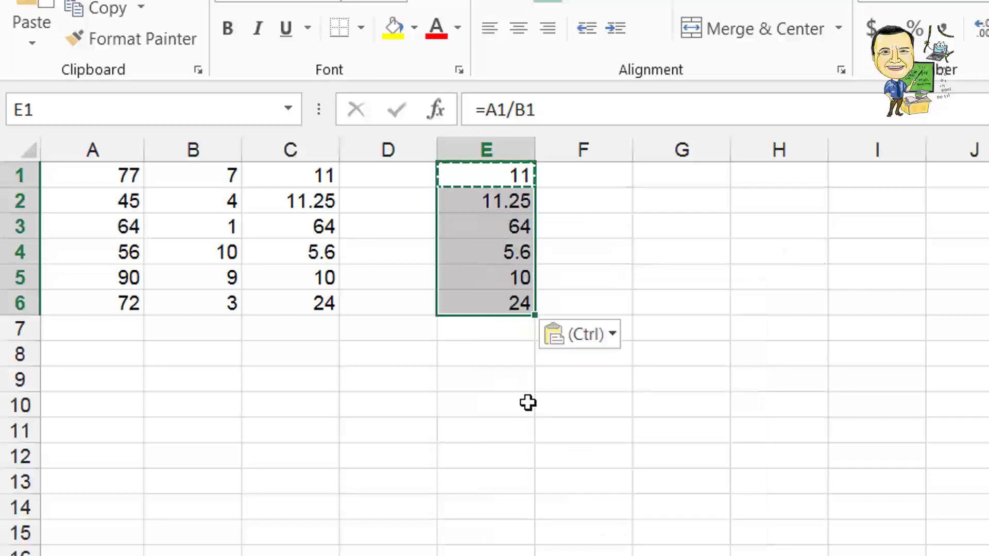
left_click(492, 423)
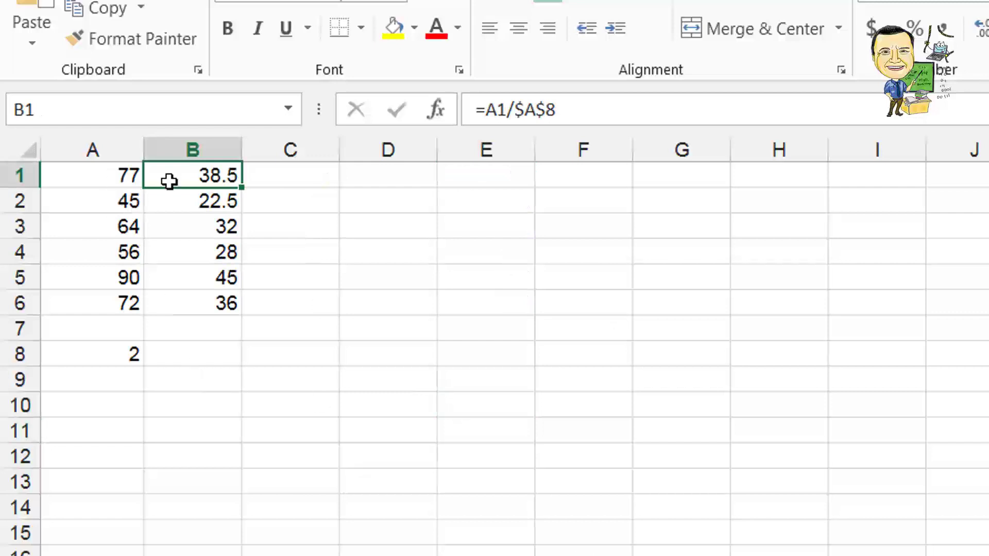
Enter =A1/A$8 in D1, locking the reference to the divisor 2 in A8.
left_click(138, 344)
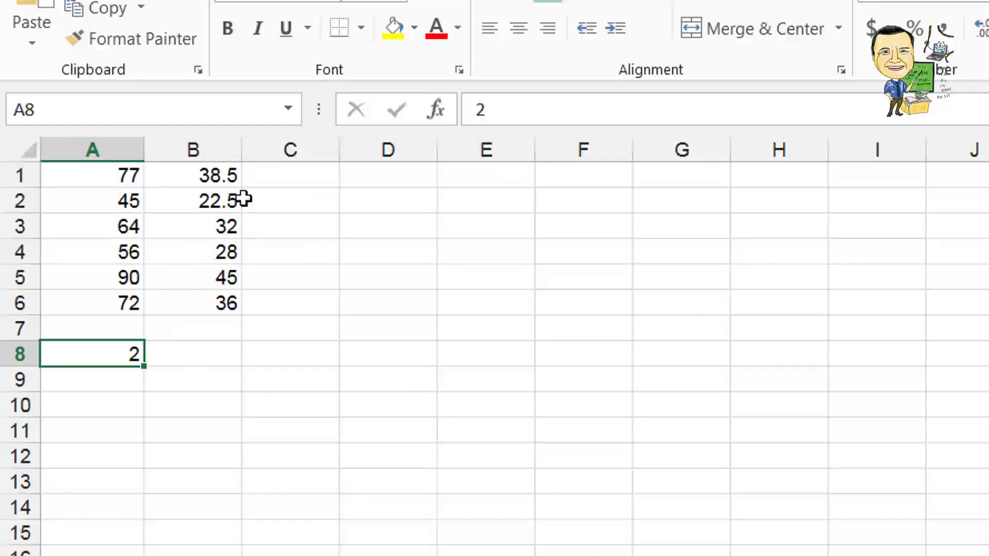
left_click(235, 175)
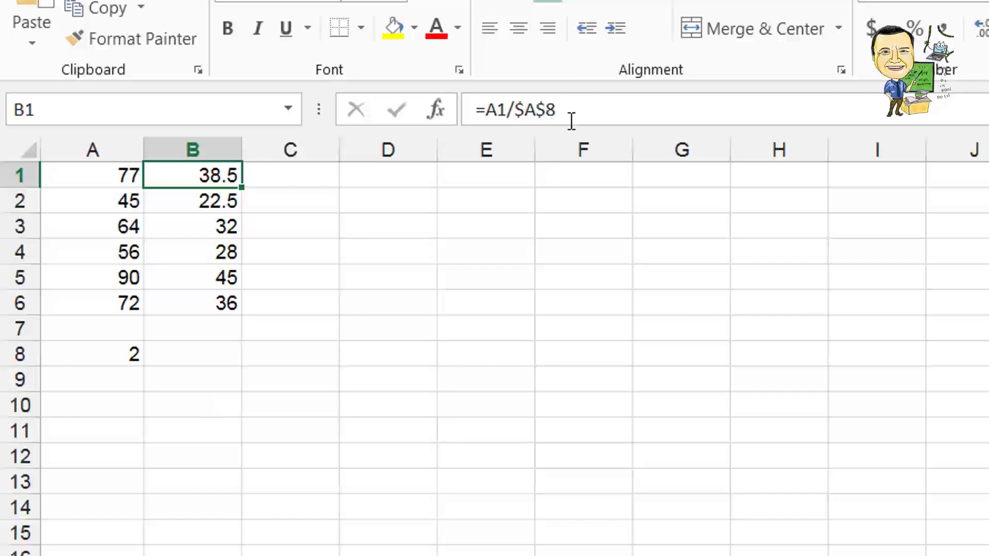
left_click(396, 179)
type("=")
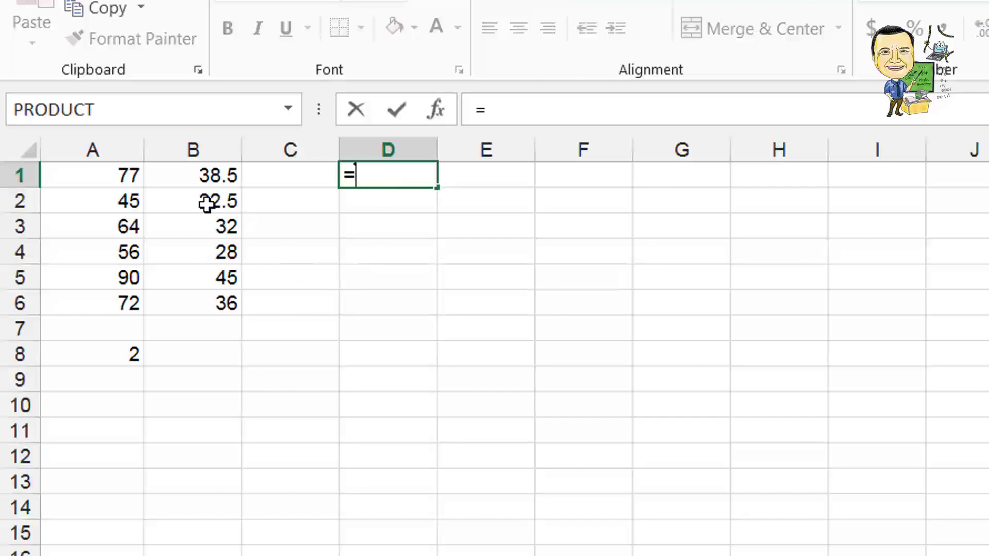
left_click(124, 176)
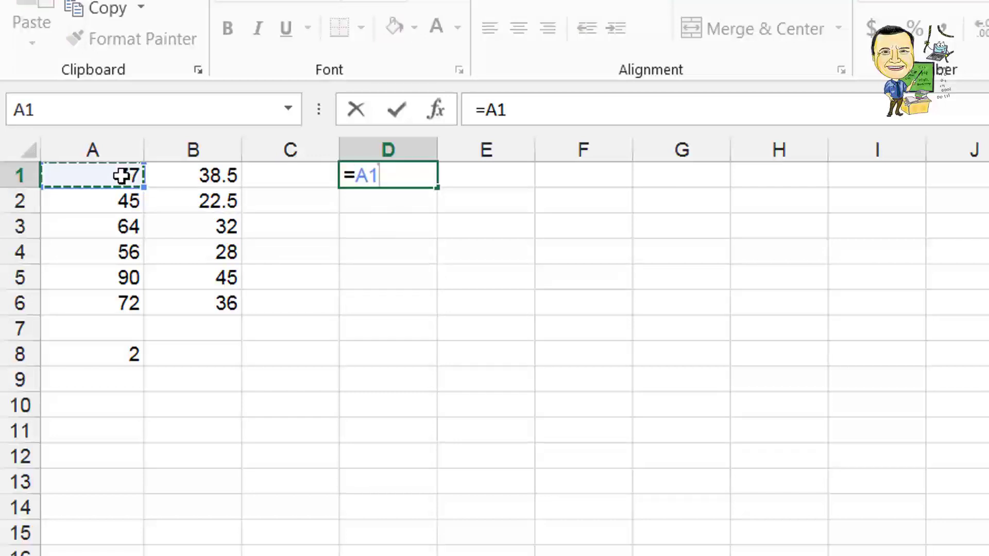
type("/")
left_click(137, 355)
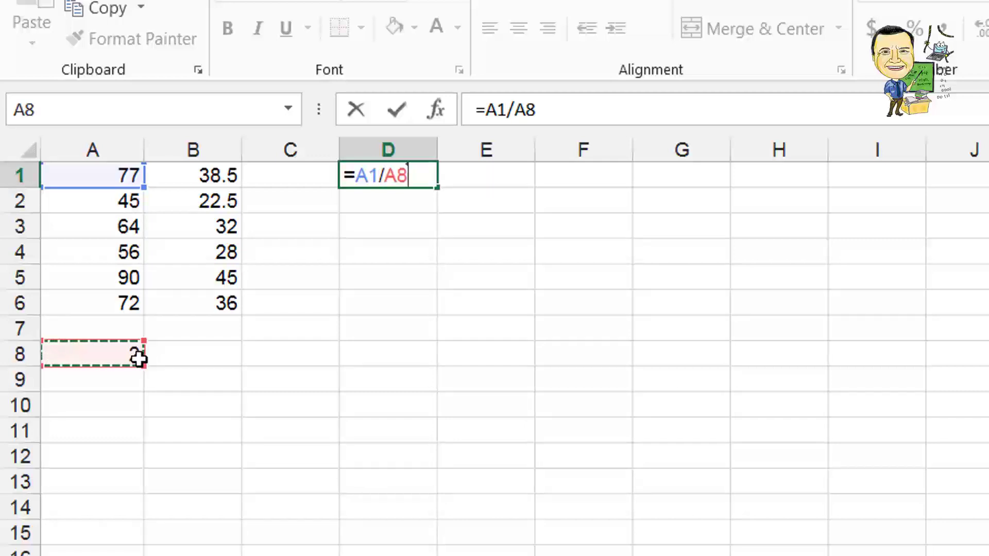
key("F4")
key("F4")
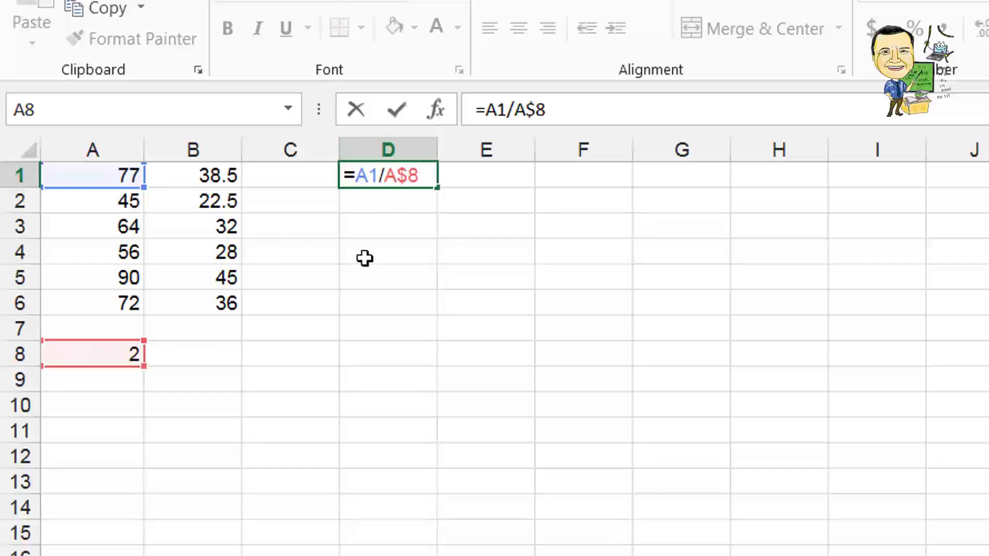
key("Return")
Fill D1's formula down to D5, giving 38.5, 22.5, 32, 28, 45.
left_click(433, 172)
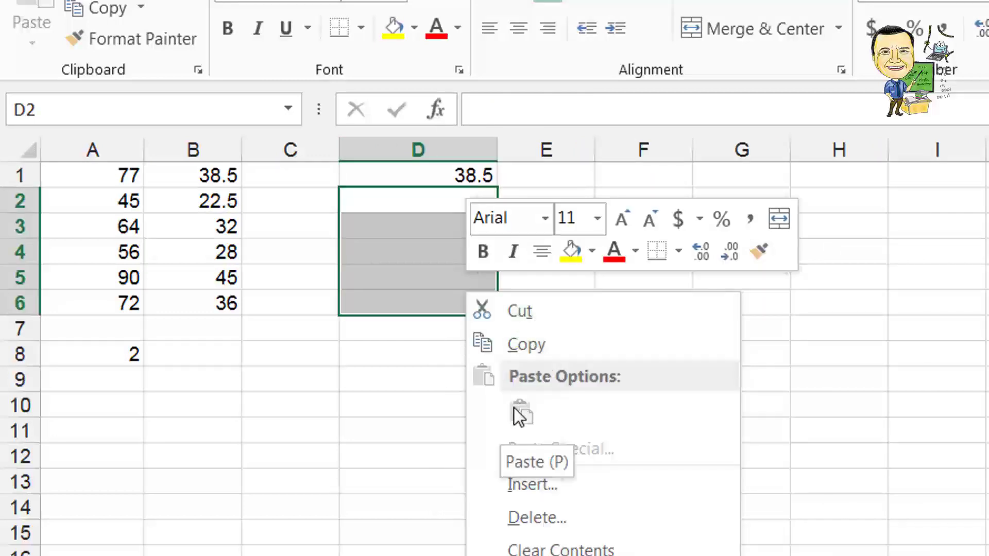
left_click(479, 178)
left_click_drag(496, 188, 484, 281)
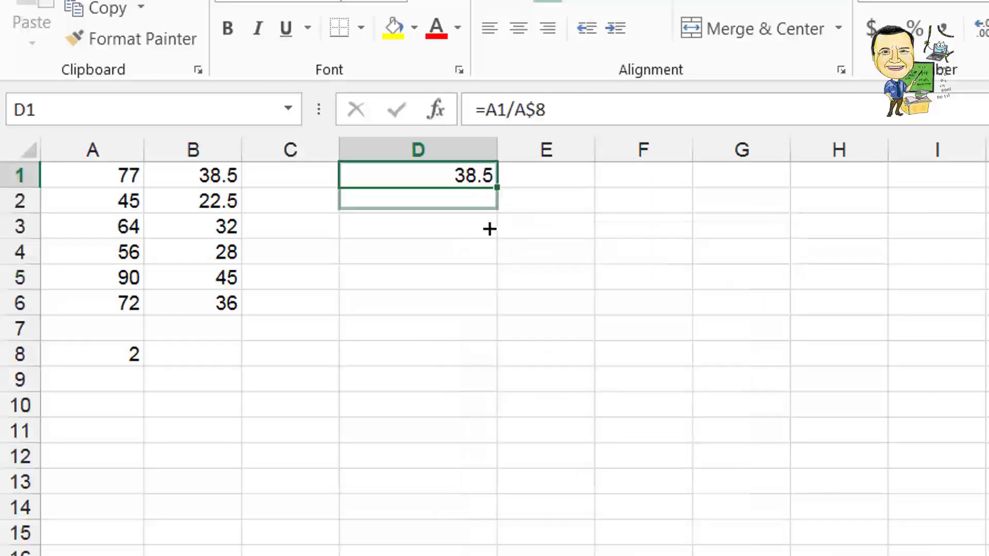
left_click(435, 404)
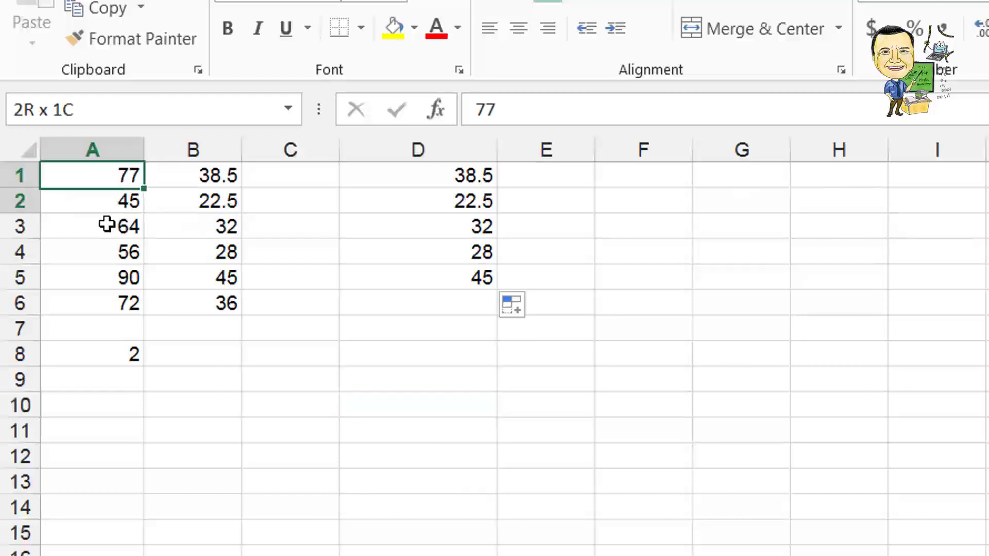
Copy the numbers in A1:A6 into G1:G6.
left_click_drag(124, 184, 108, 304)
right_click(132, 254)
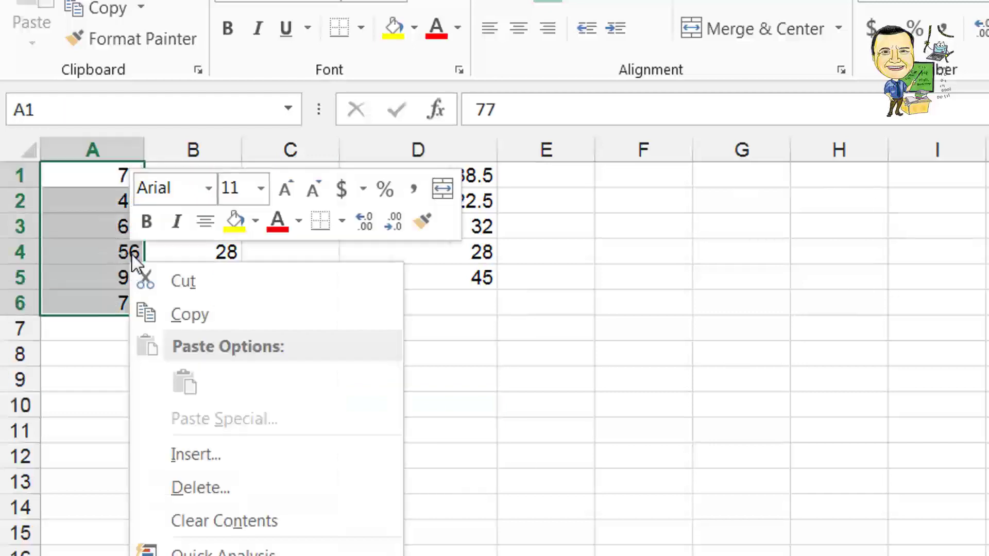
left_click(239, 327)
left_click(773, 183)
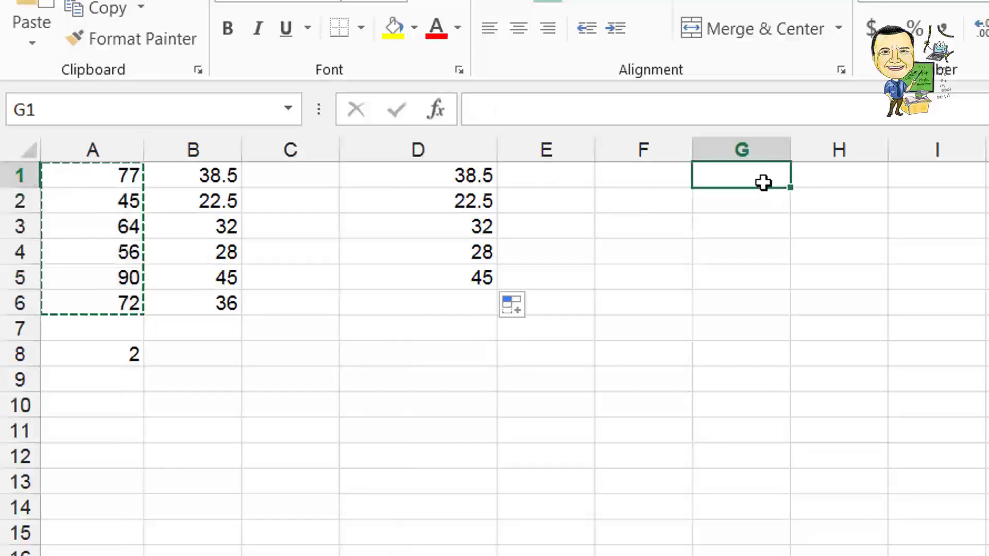
right_click(773, 182)
left_click(811, 308)
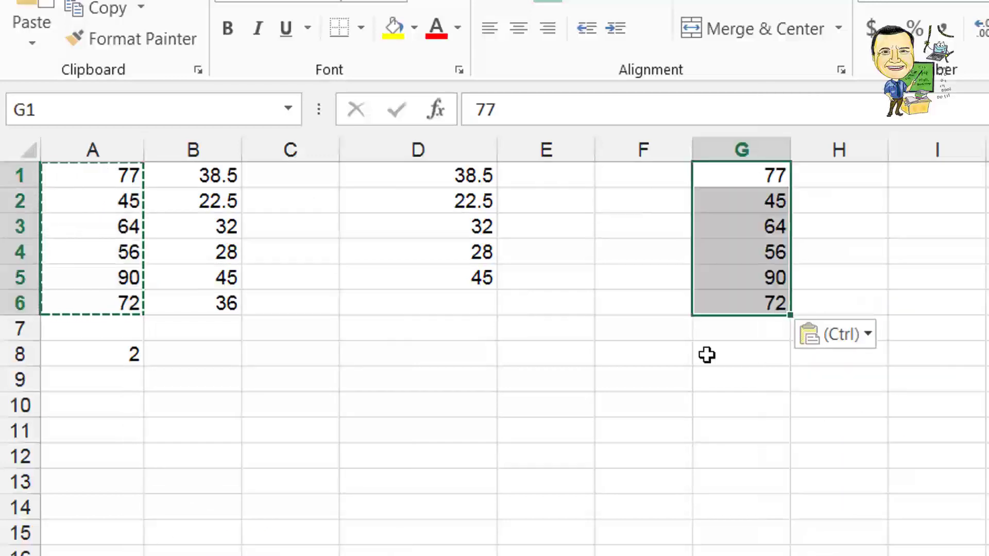
Copy the divisor 2 from A8 into F9, then copy F9 to the clipboard.
left_click(131, 354)
right_click(130, 355)
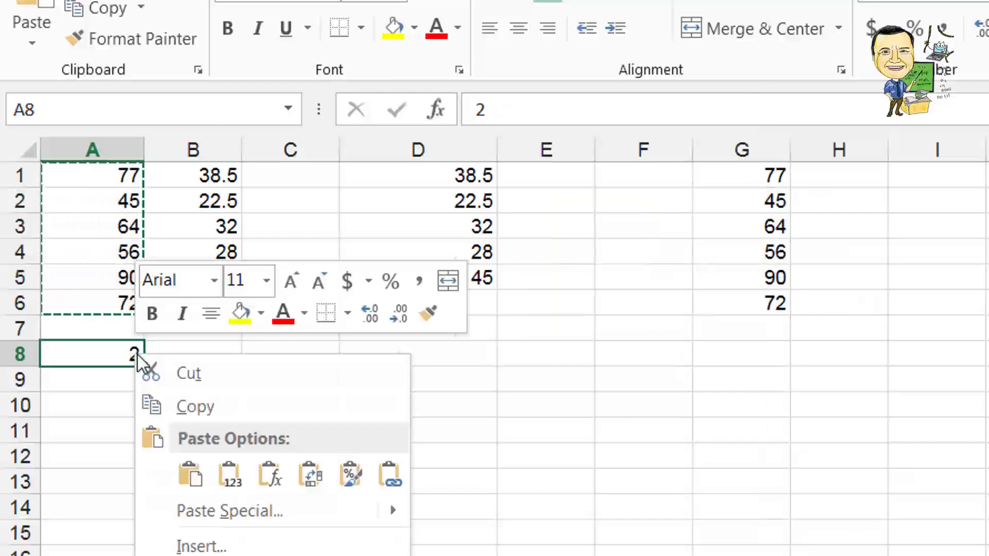
left_click(204, 406)
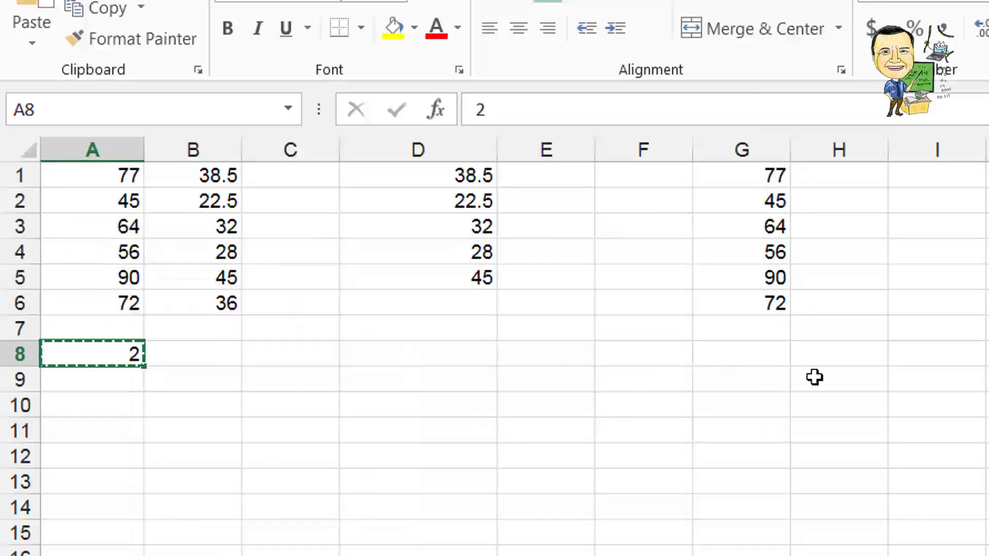
left_click(655, 381)
right_click(657, 382)
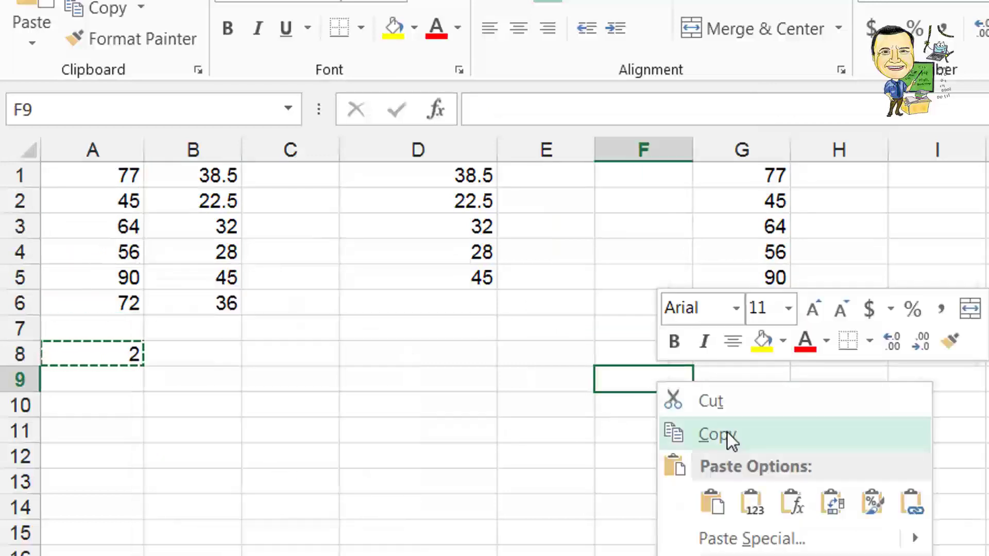
left_click(716, 497)
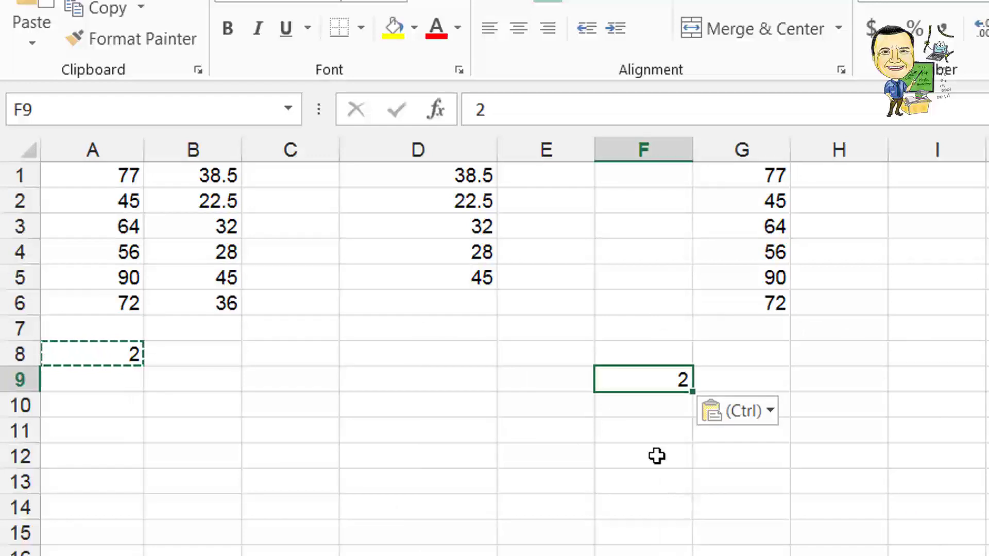
right_click(669, 380)
left_click(742, 433)
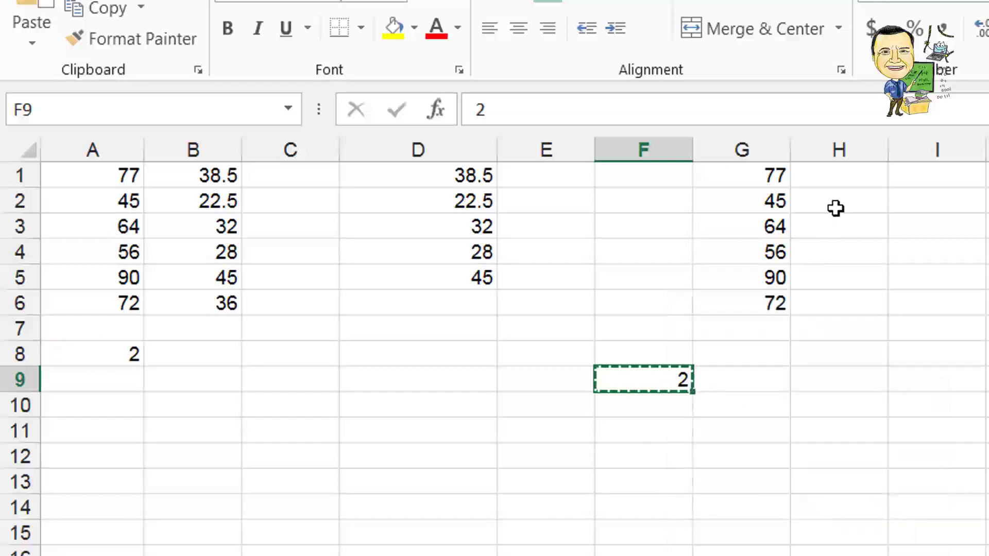
Paste Special with Divide onto G1:G6, halving them to 38.5, 22.5, 32, 28, 45, 36.
left_click_drag(762, 176, 752, 302)
right_click(748, 281)
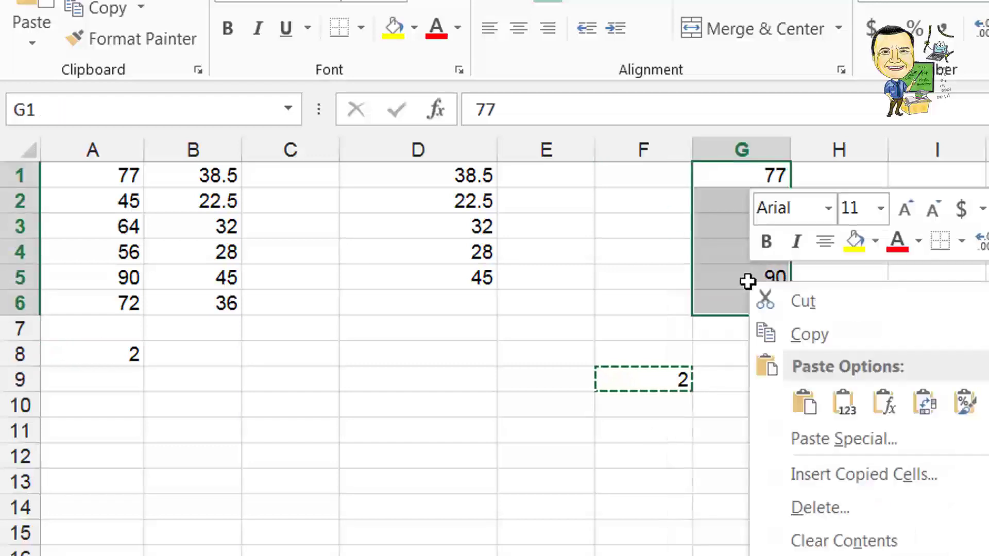
left_click(824, 428)
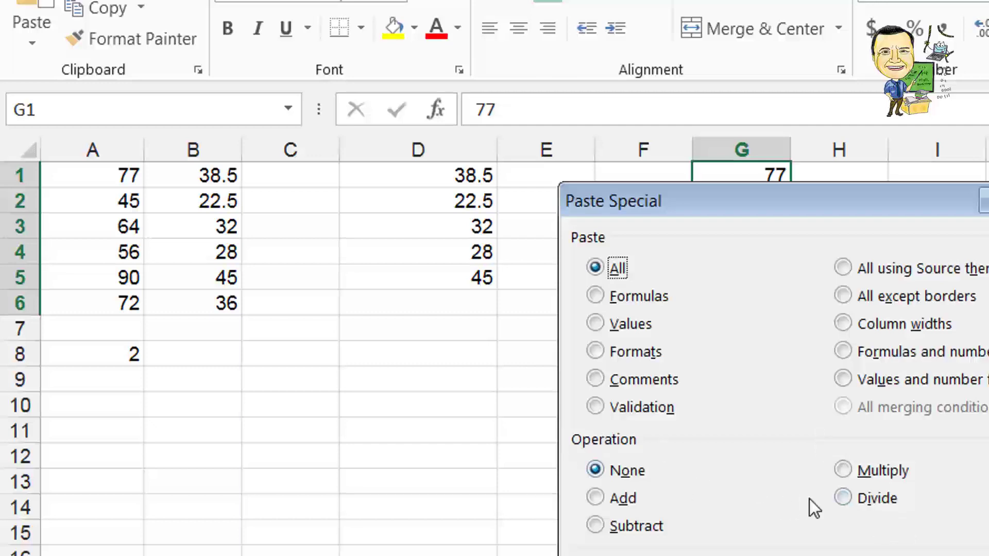
left_click(843, 498)
key("Return")
left_click(839, 555)
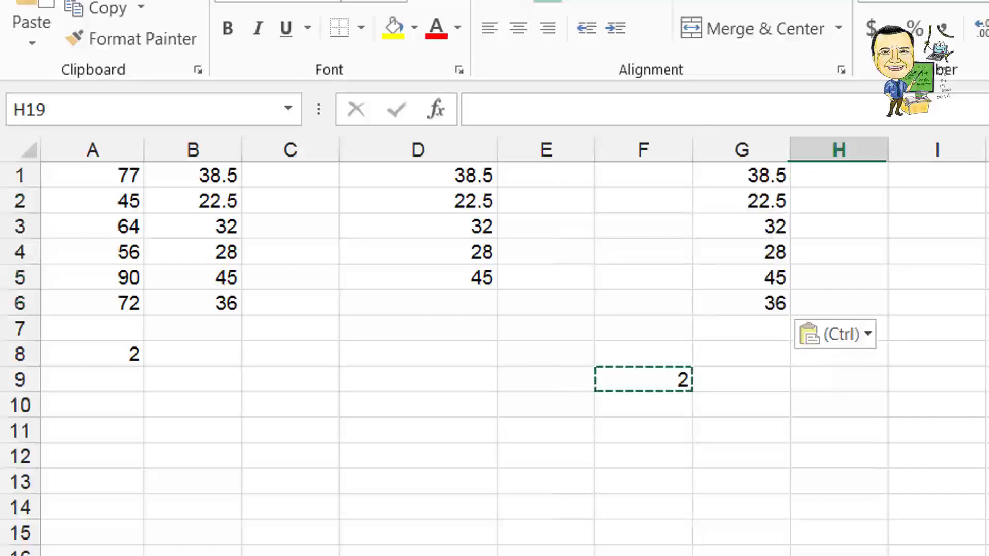